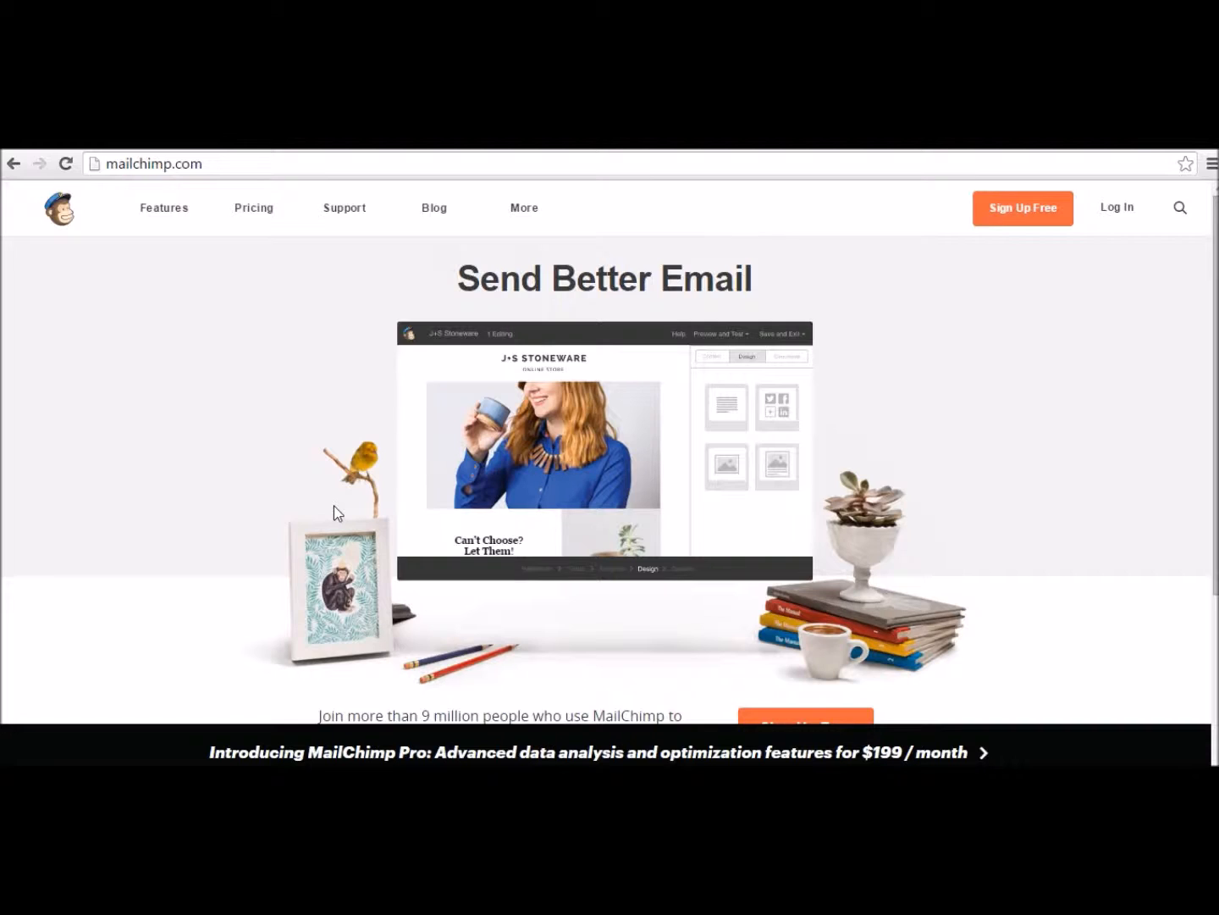
Step: Log in to MailChimp and start a new subscriber list from the Lists page
click(293, 511)
click(183, 480)
click(1119, 209)
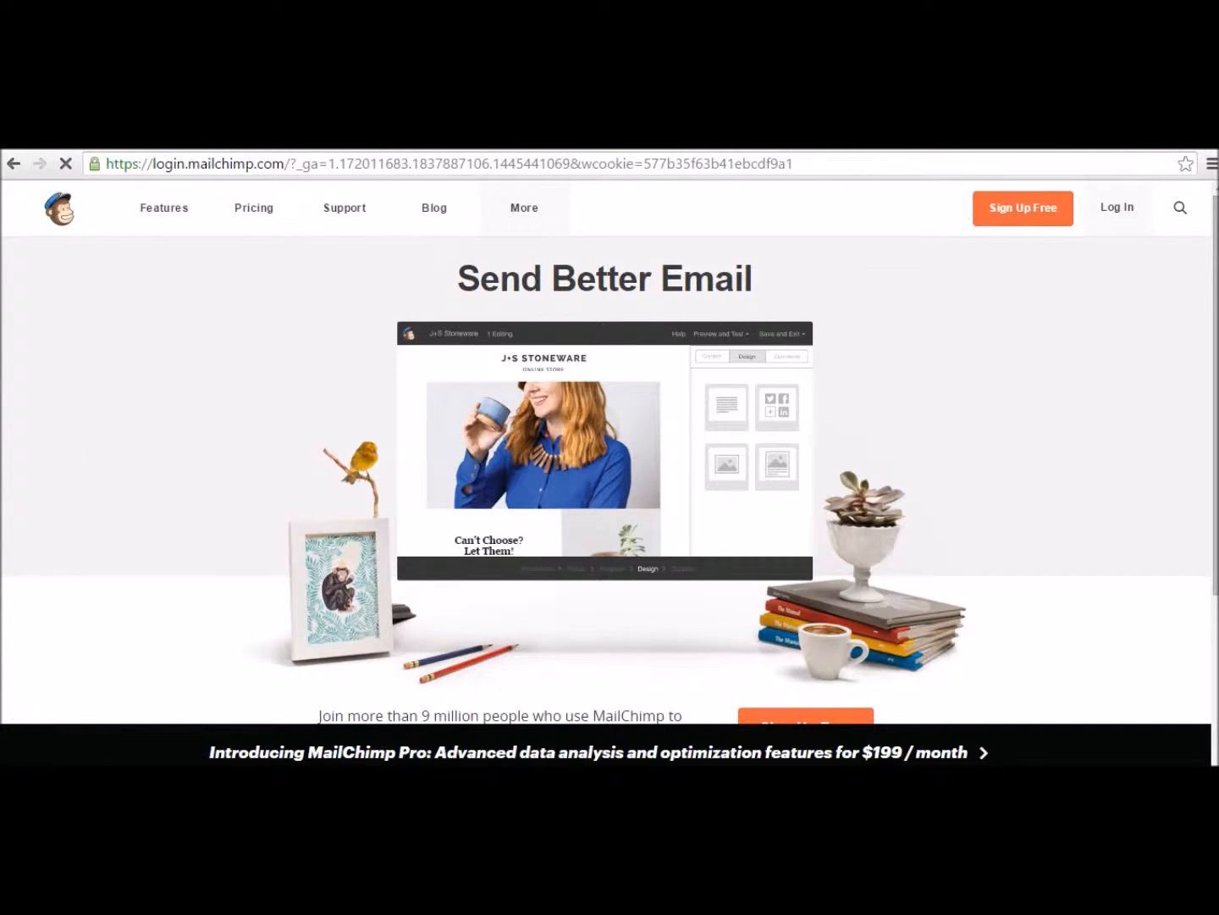
click(290, 555)
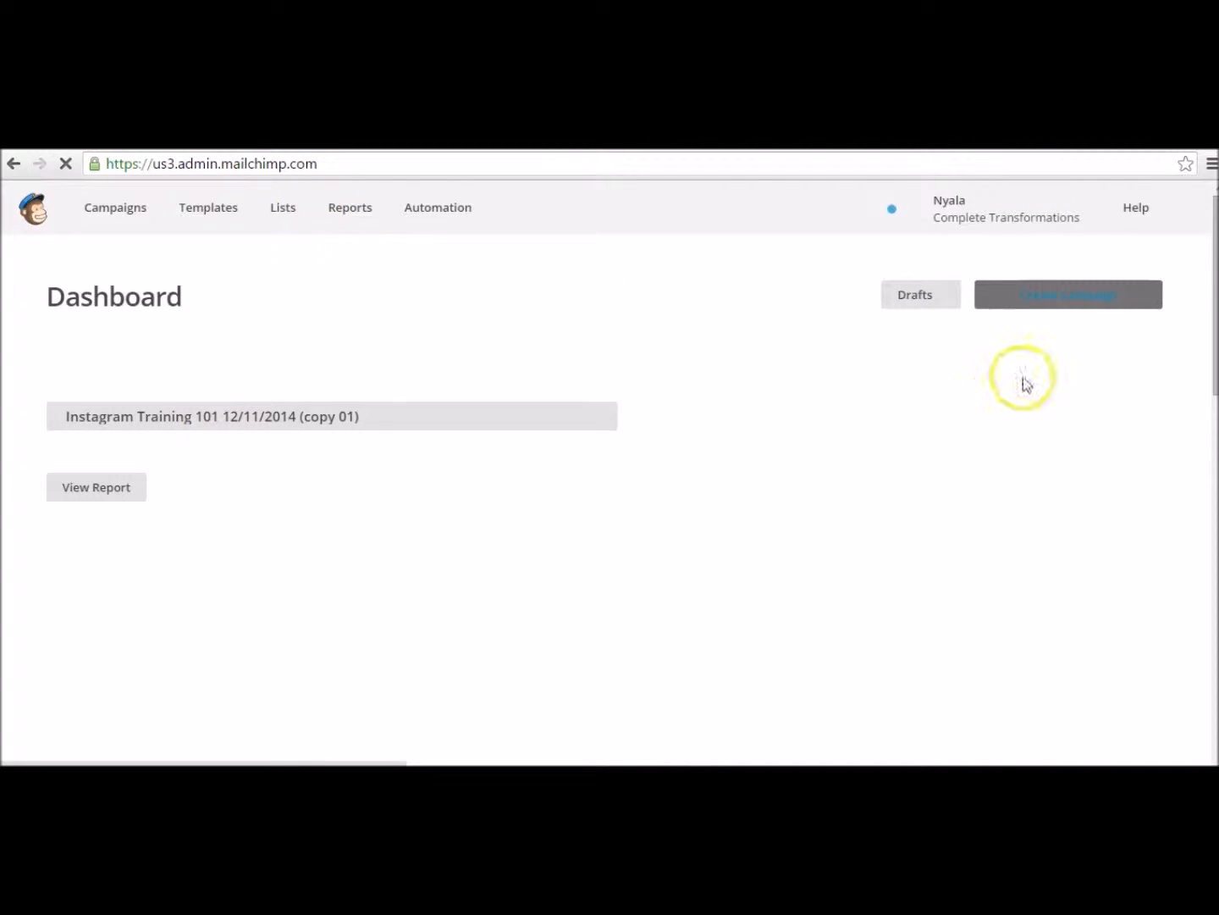
click(278, 209)
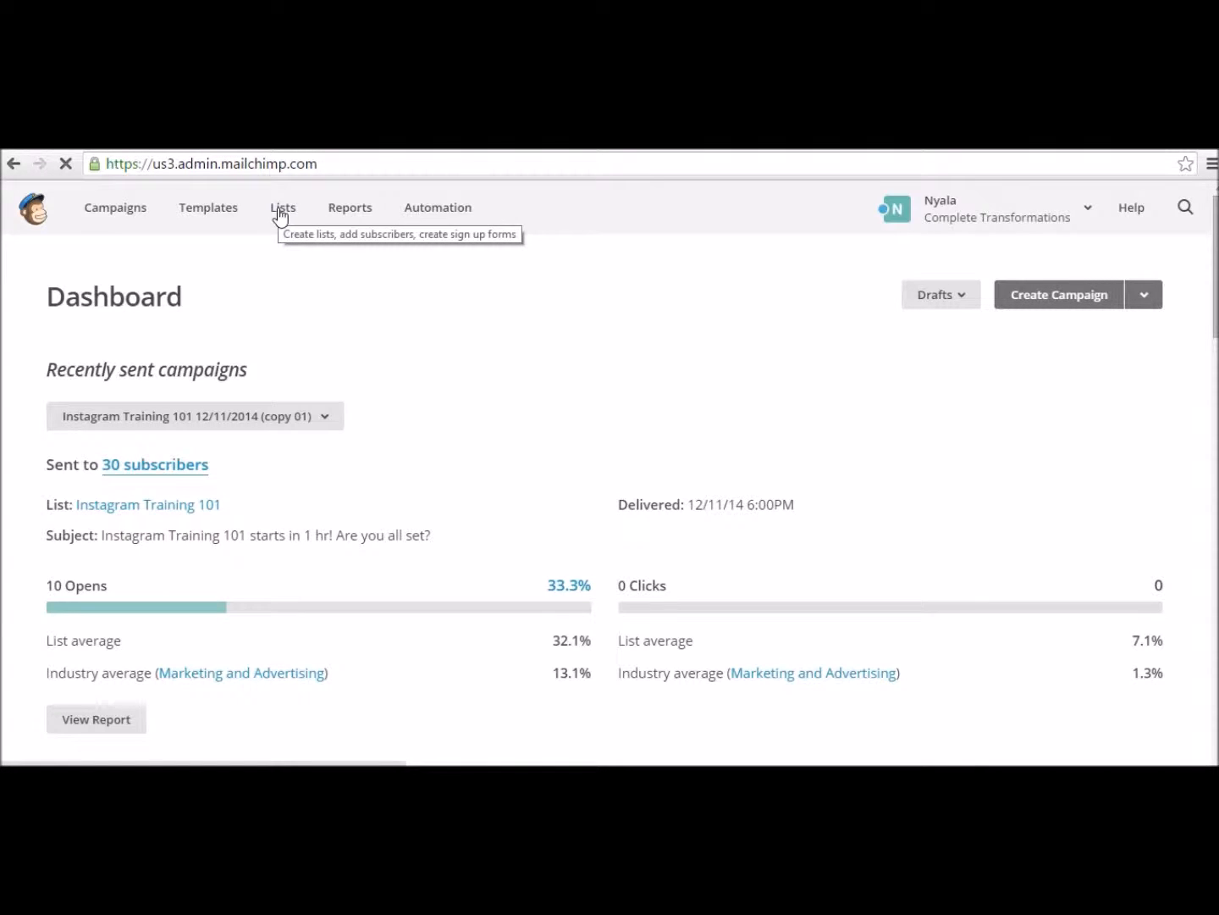
click(1123, 295)
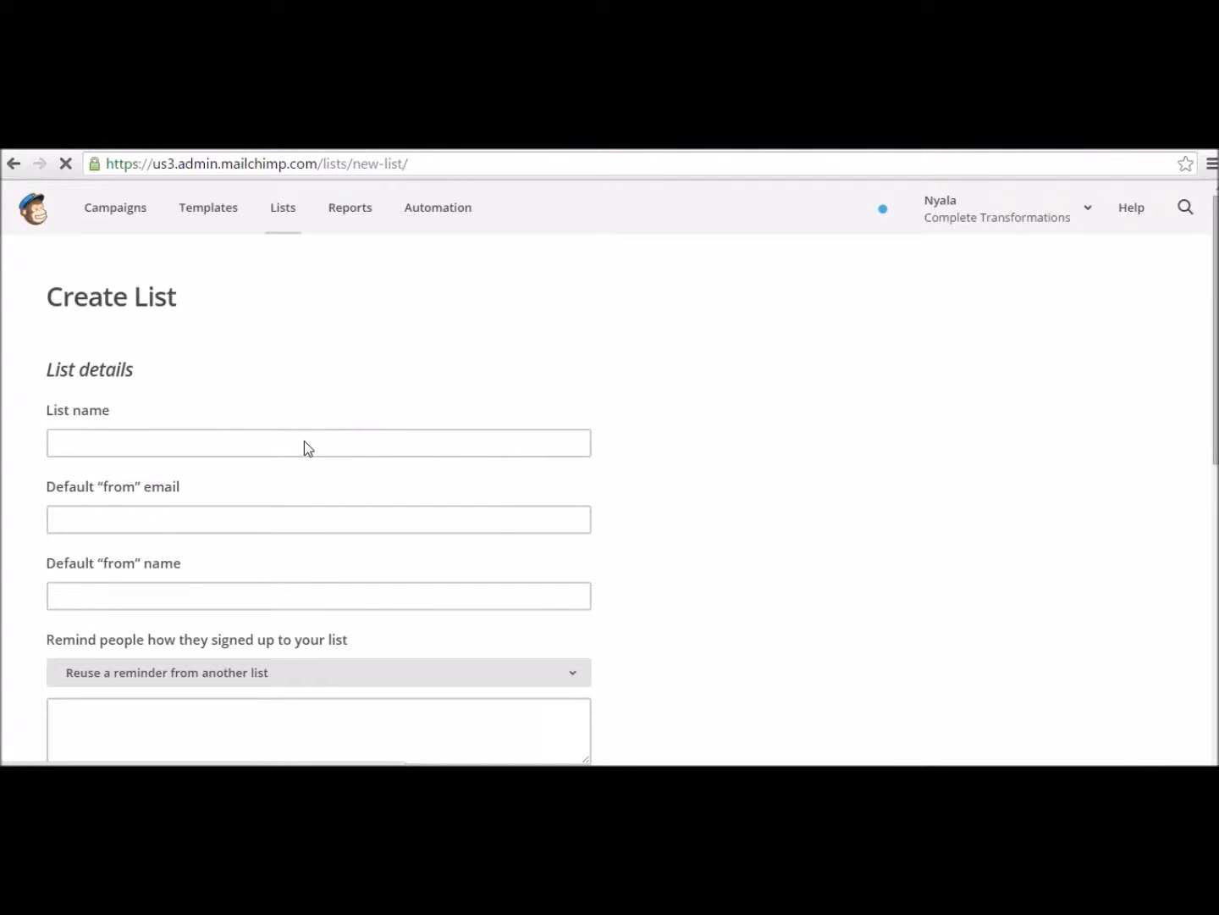
Step: Name the list 'Instagram Bosses' and enter the default sender e-mail address
click(75, 449)
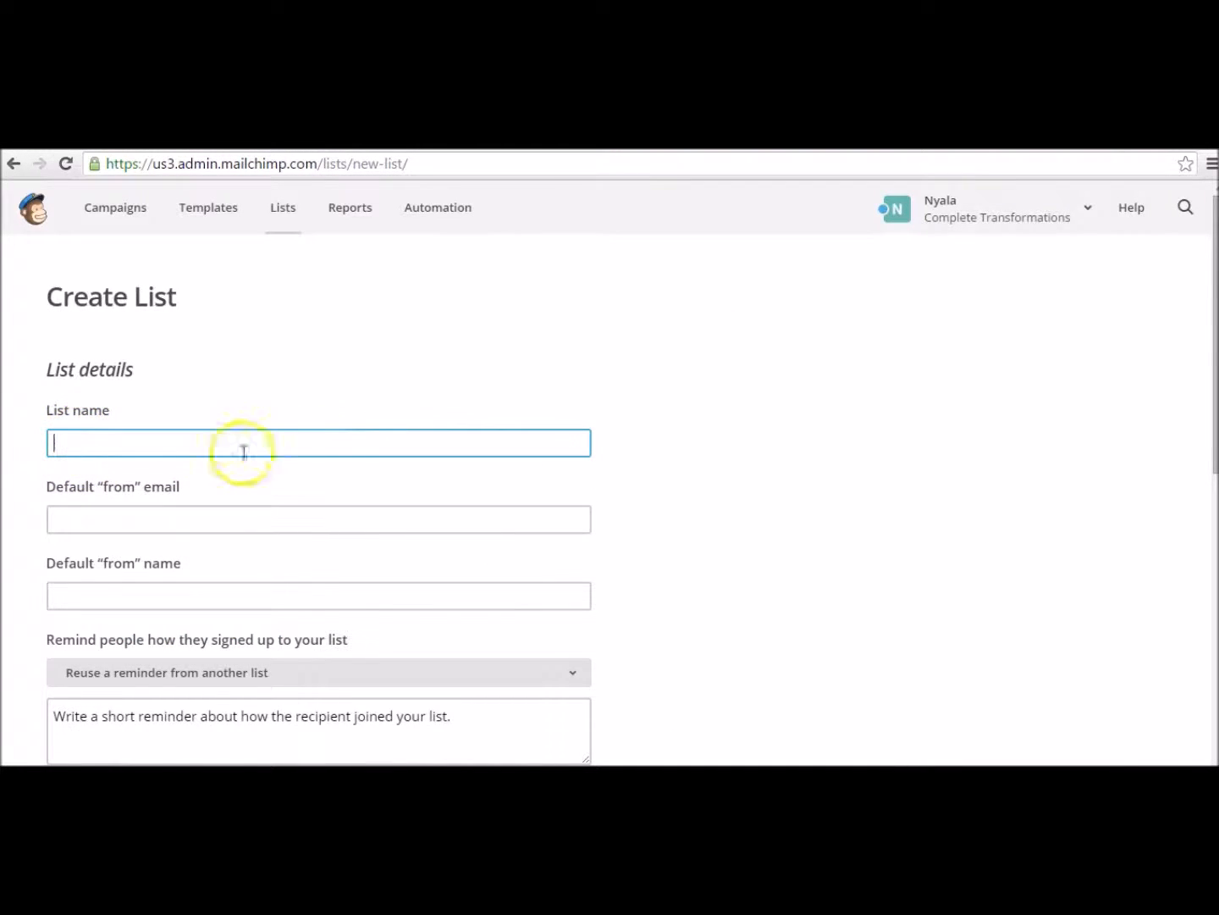
text(Instagram Bosses)
click(134, 582)
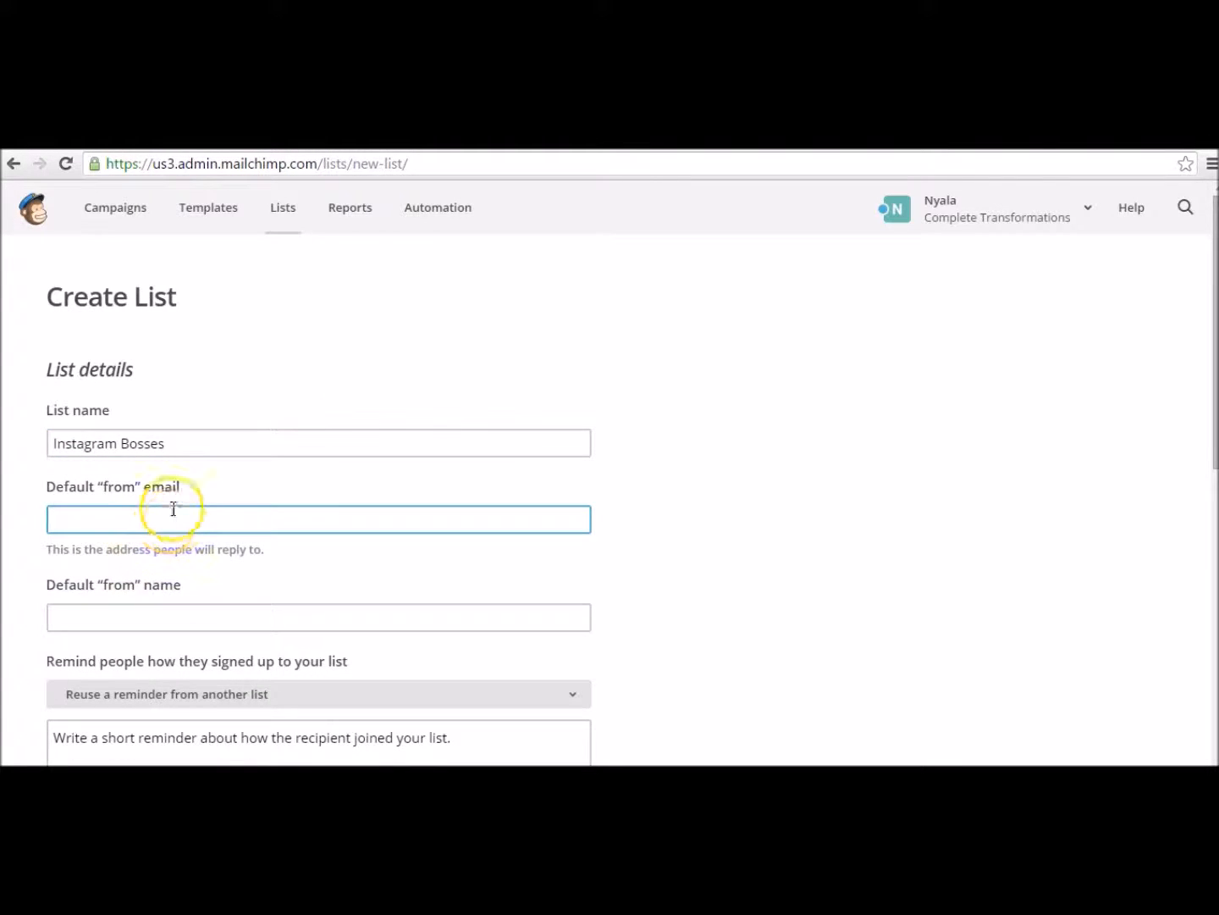
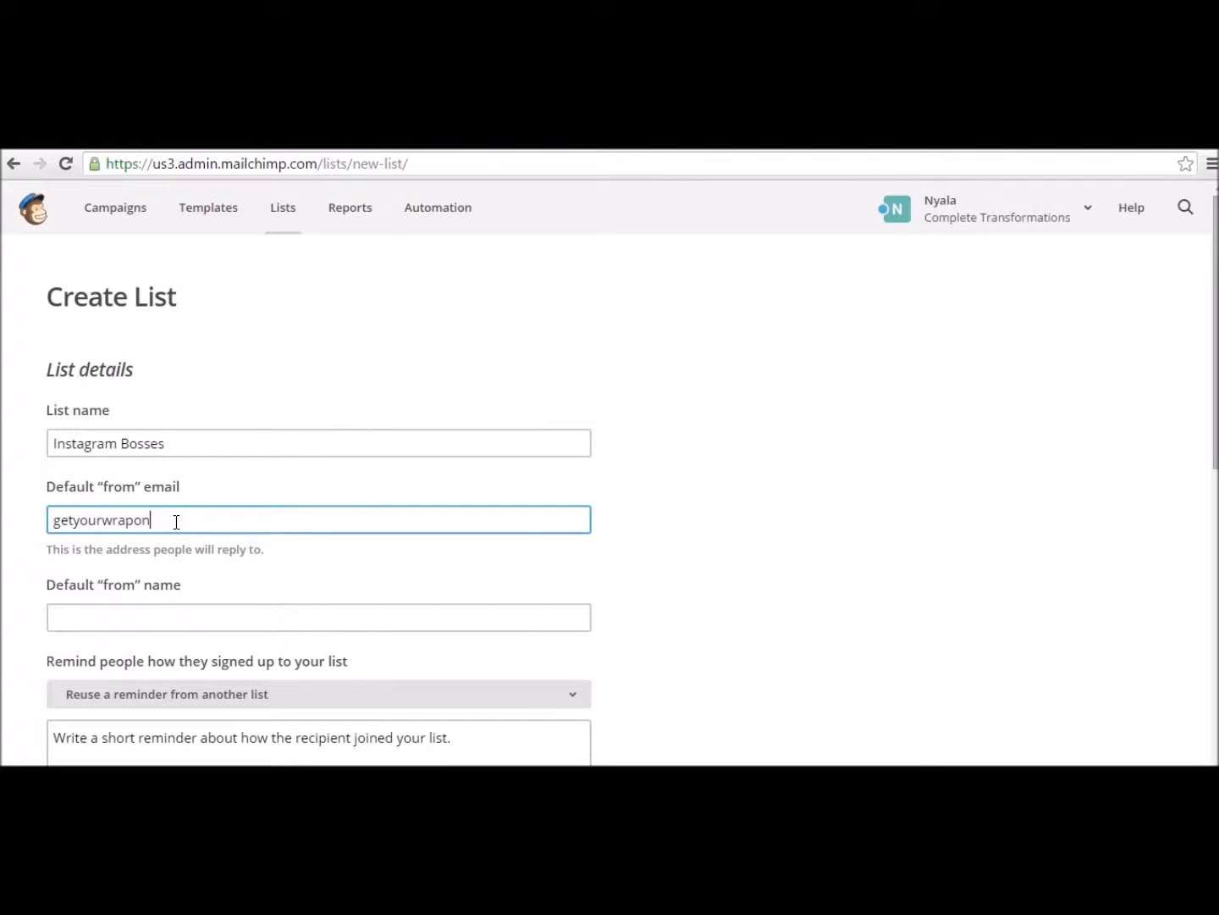
Step: Fill in the sender's full name as the default from name
key(Tab)
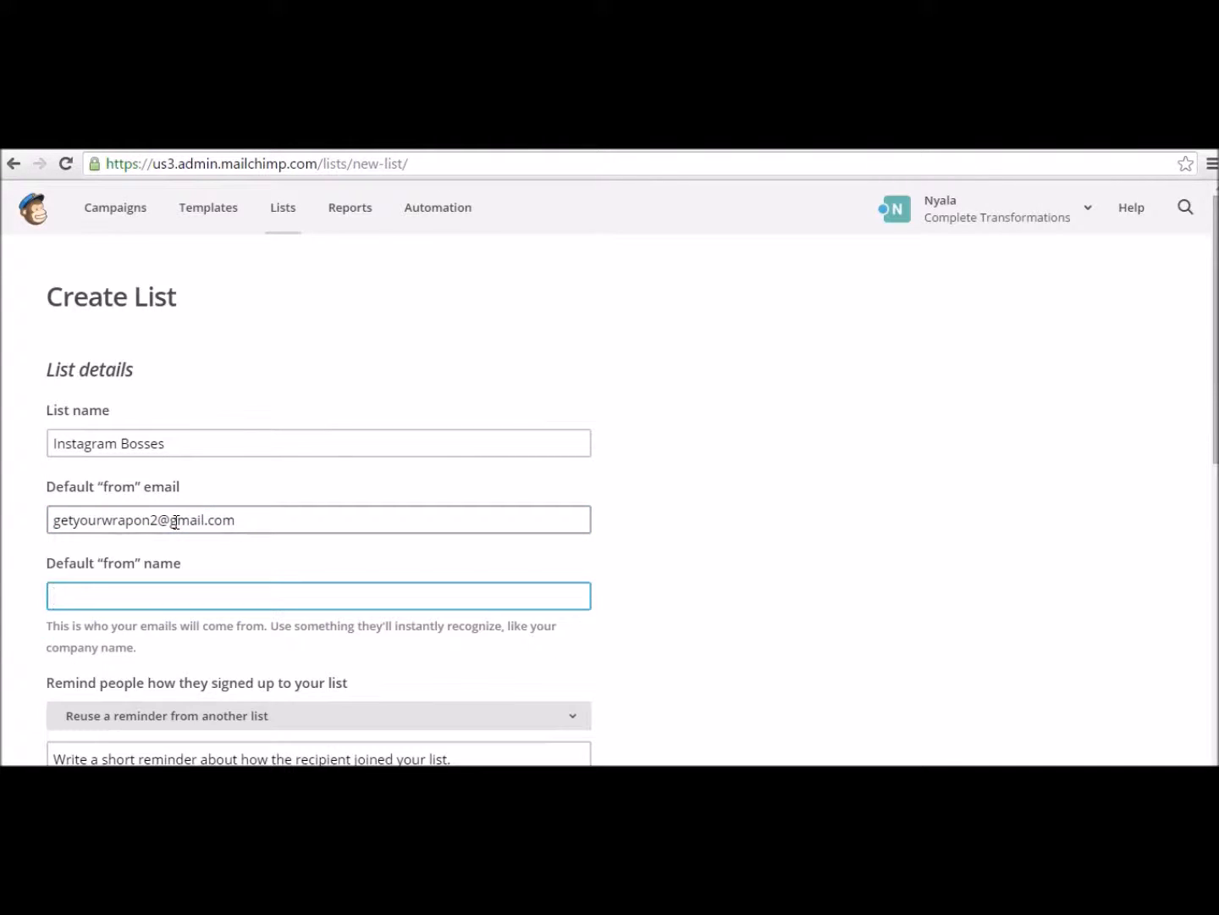
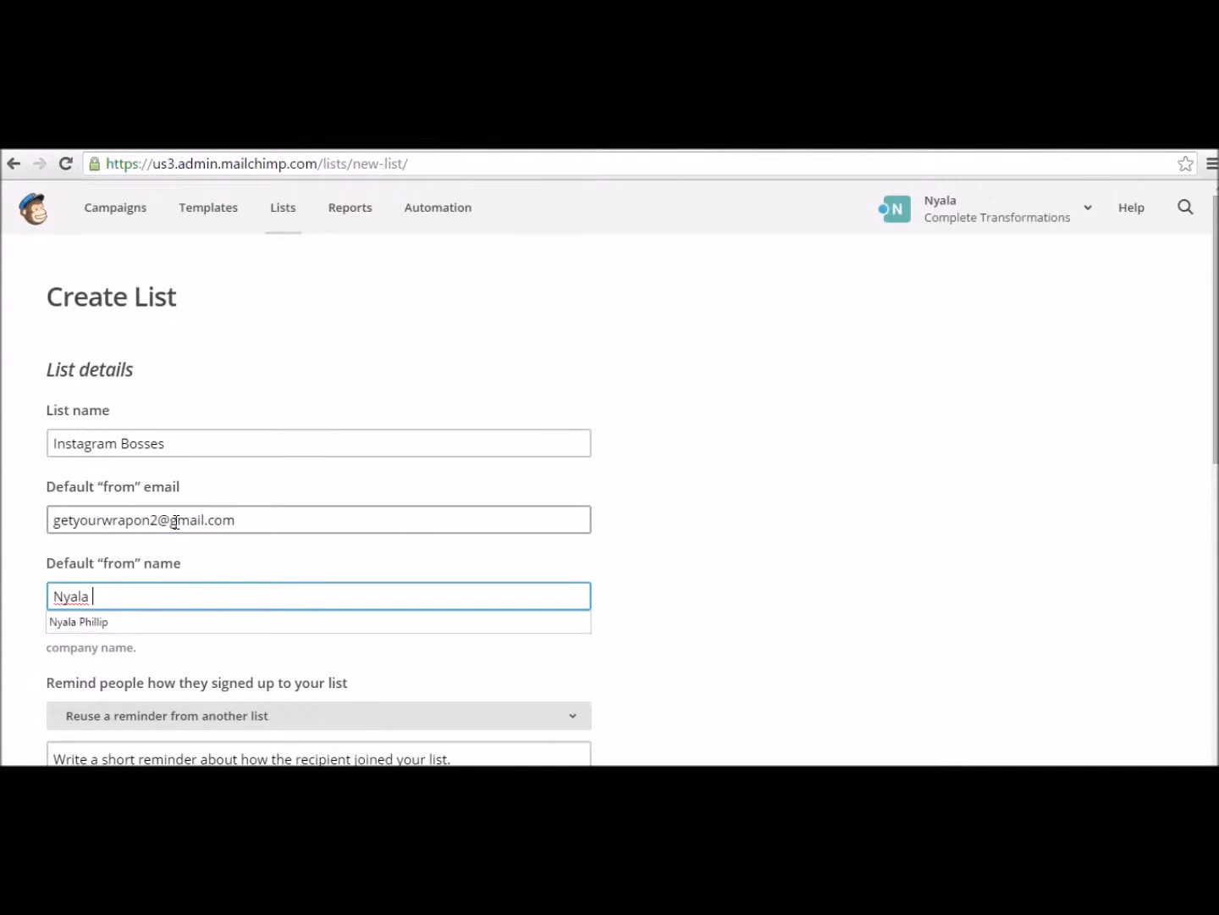
scroll(261, 570, down, 1)
scroll(261, 564, down, 4)
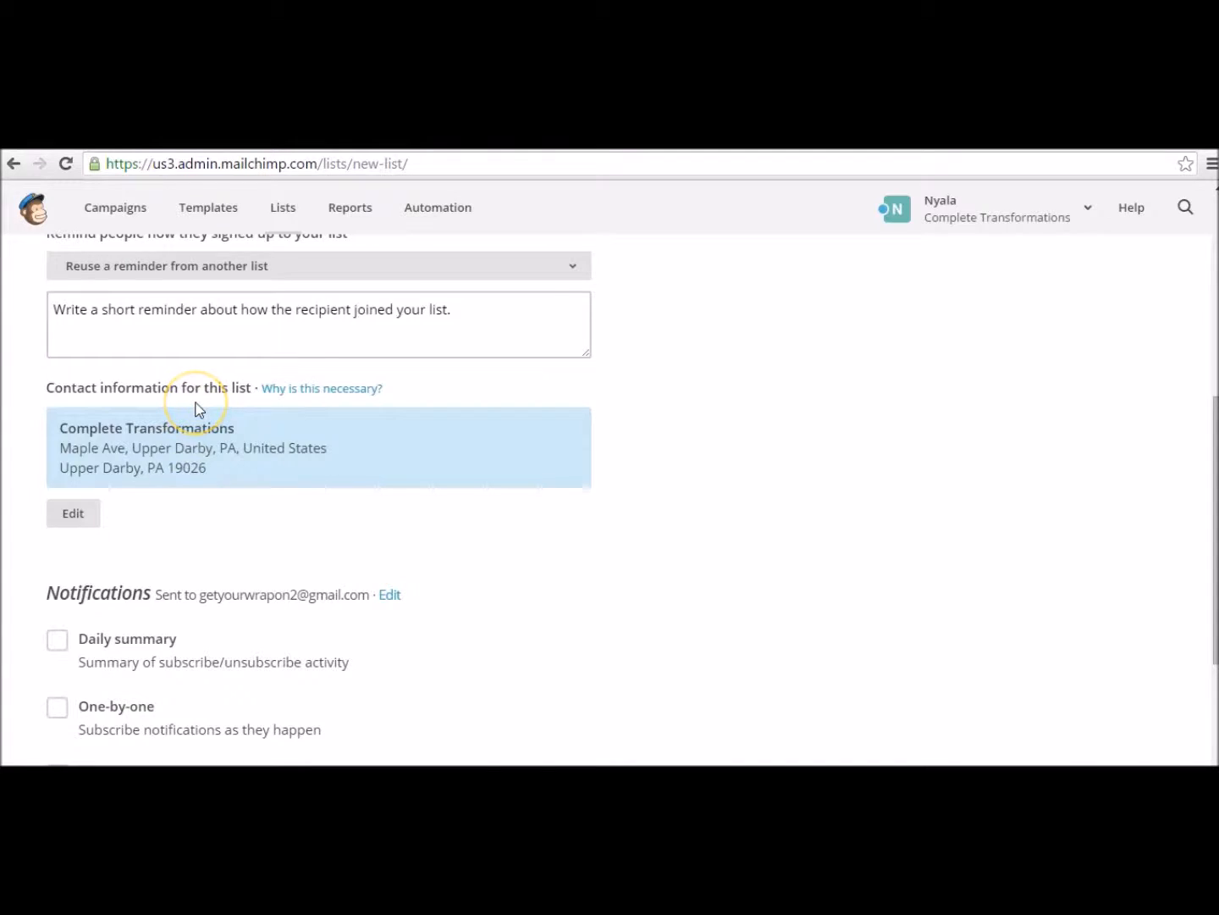
scroll(196, 409, up, 1)
click(185, 441)
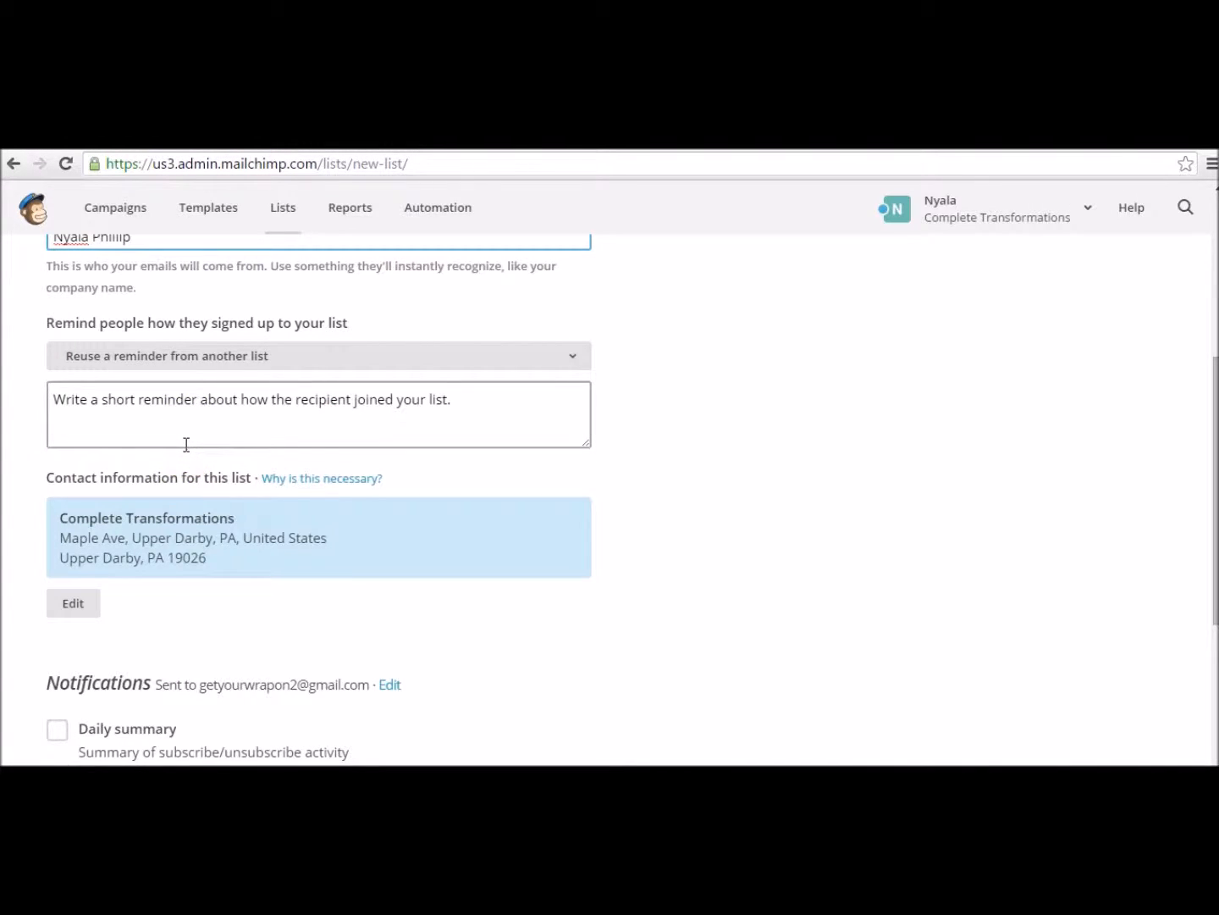
click(130, 412)
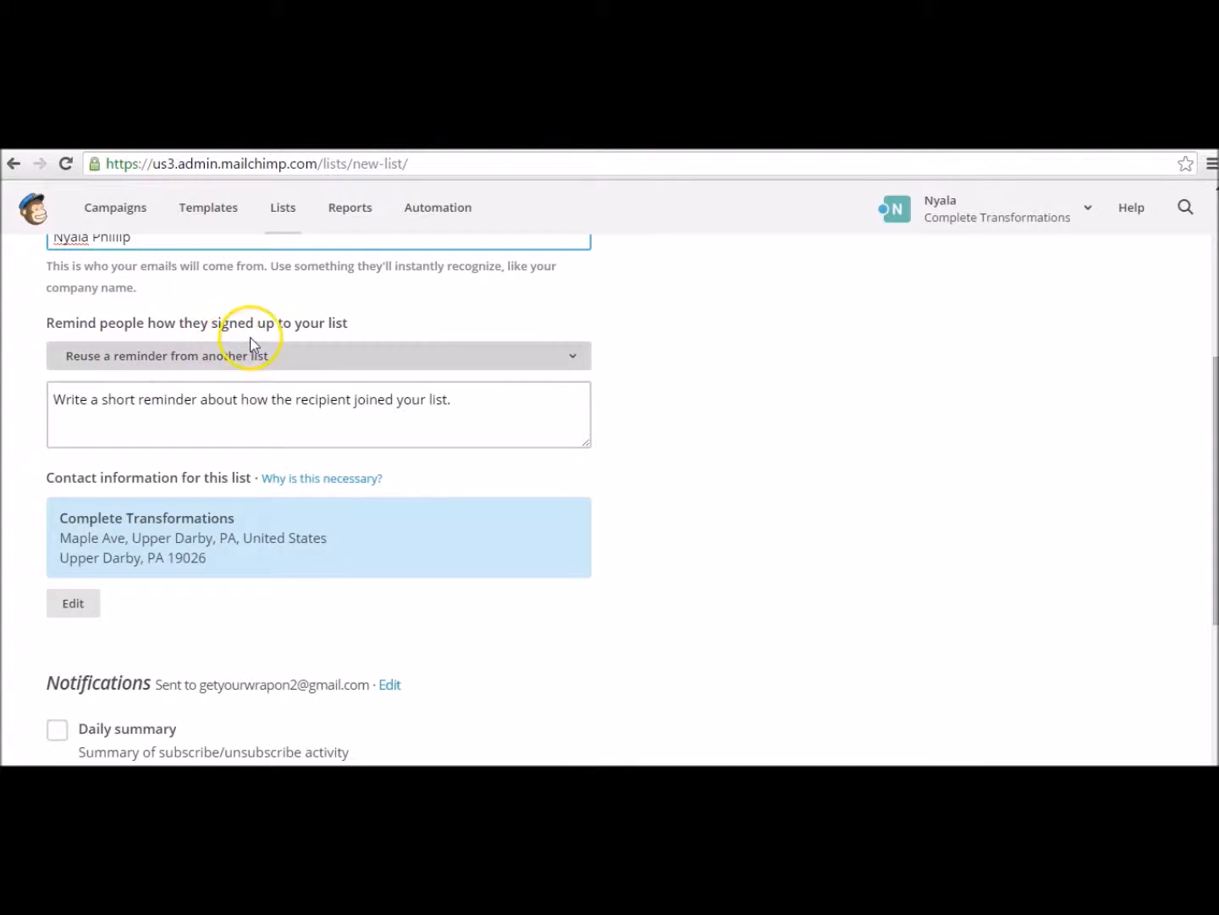
Step: Reuse the Facebook Marketing Rockstars reminder text and save the Instagram Bosses list
click(302, 355)
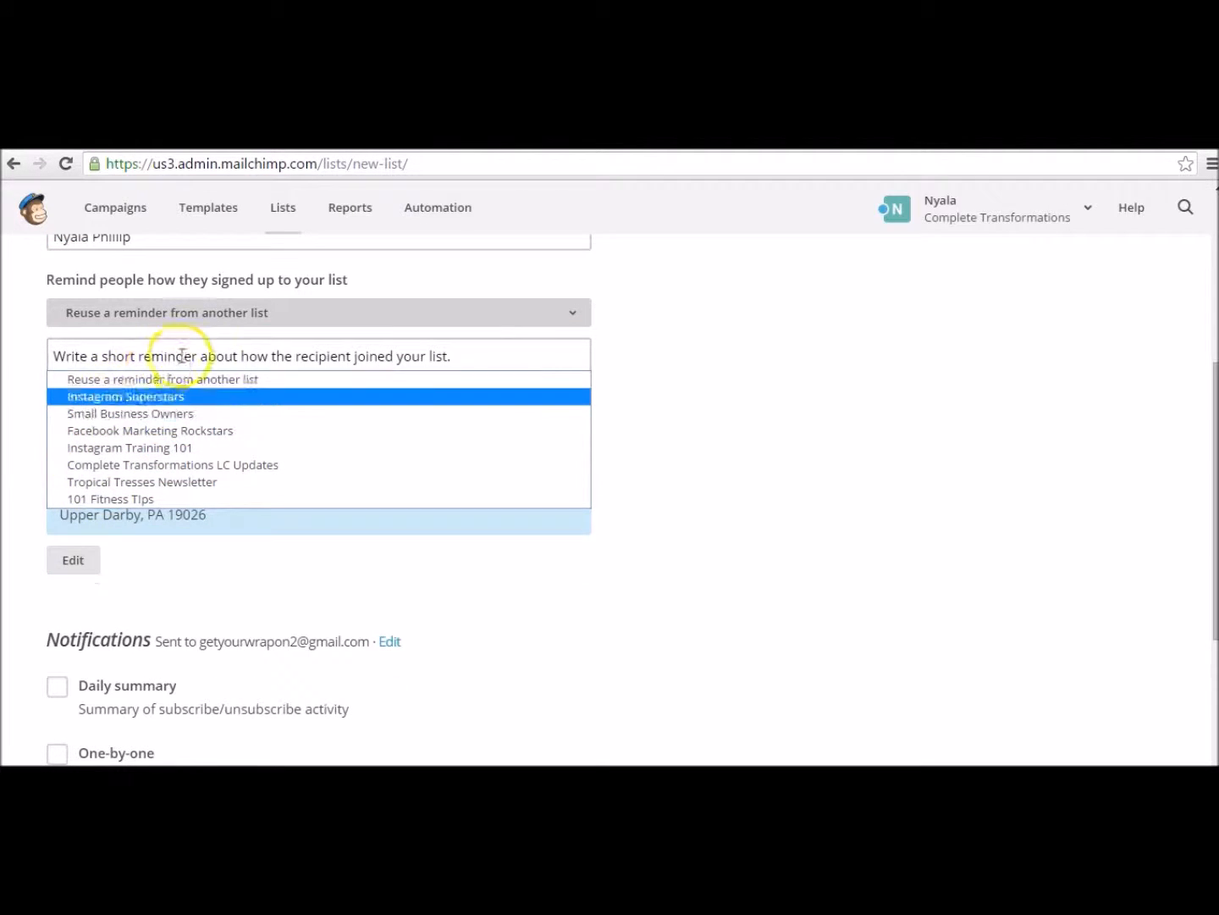
click(208, 431)
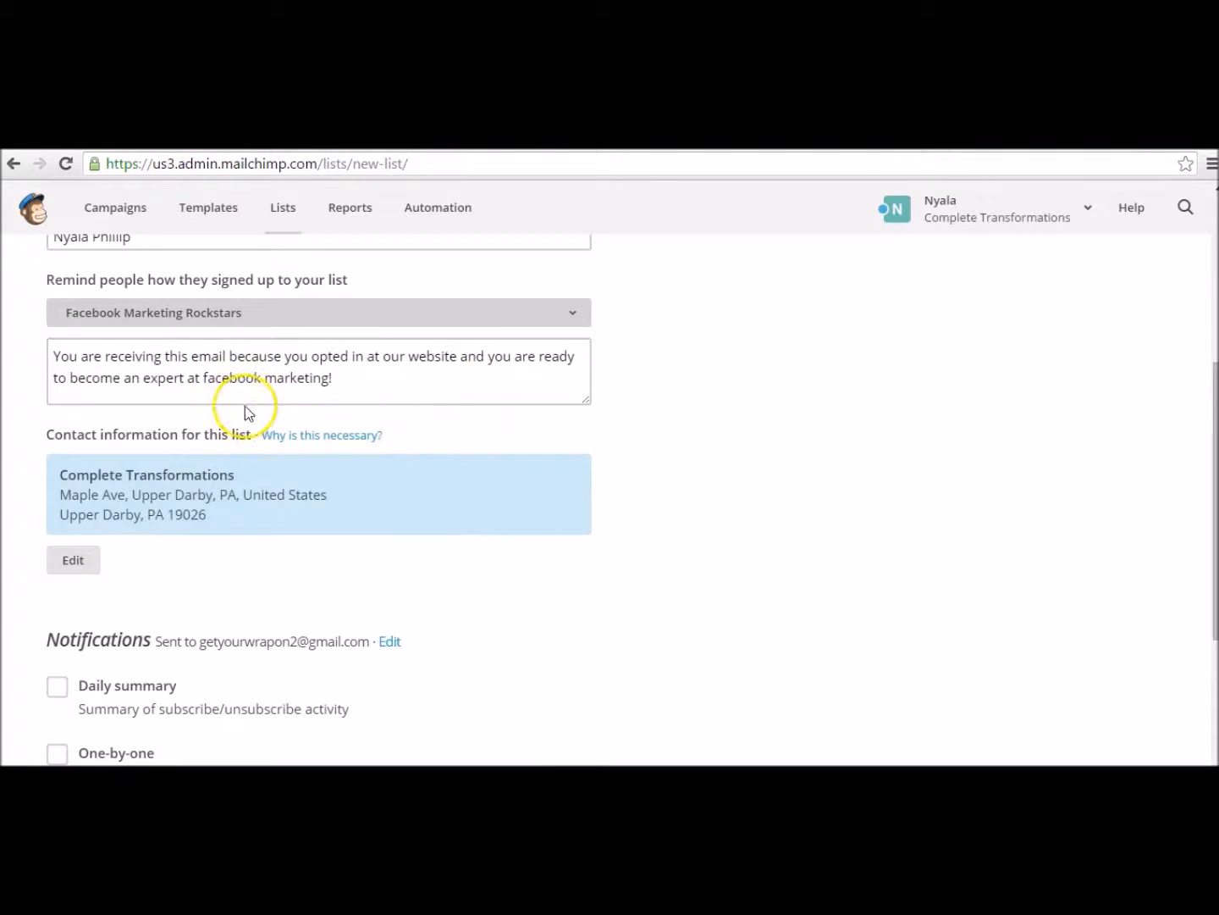
scroll(452, 441, down, 2)
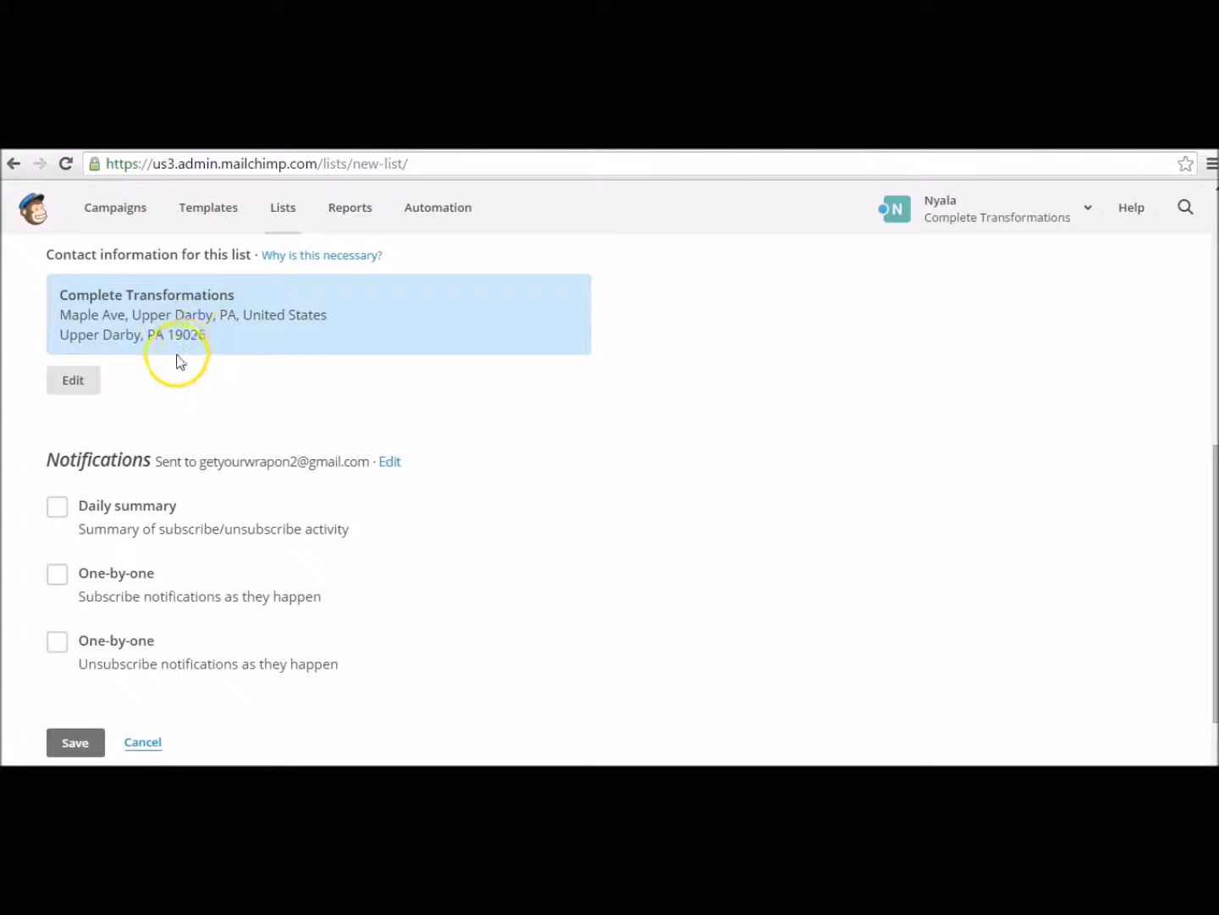
scroll(188, 439, down, 1)
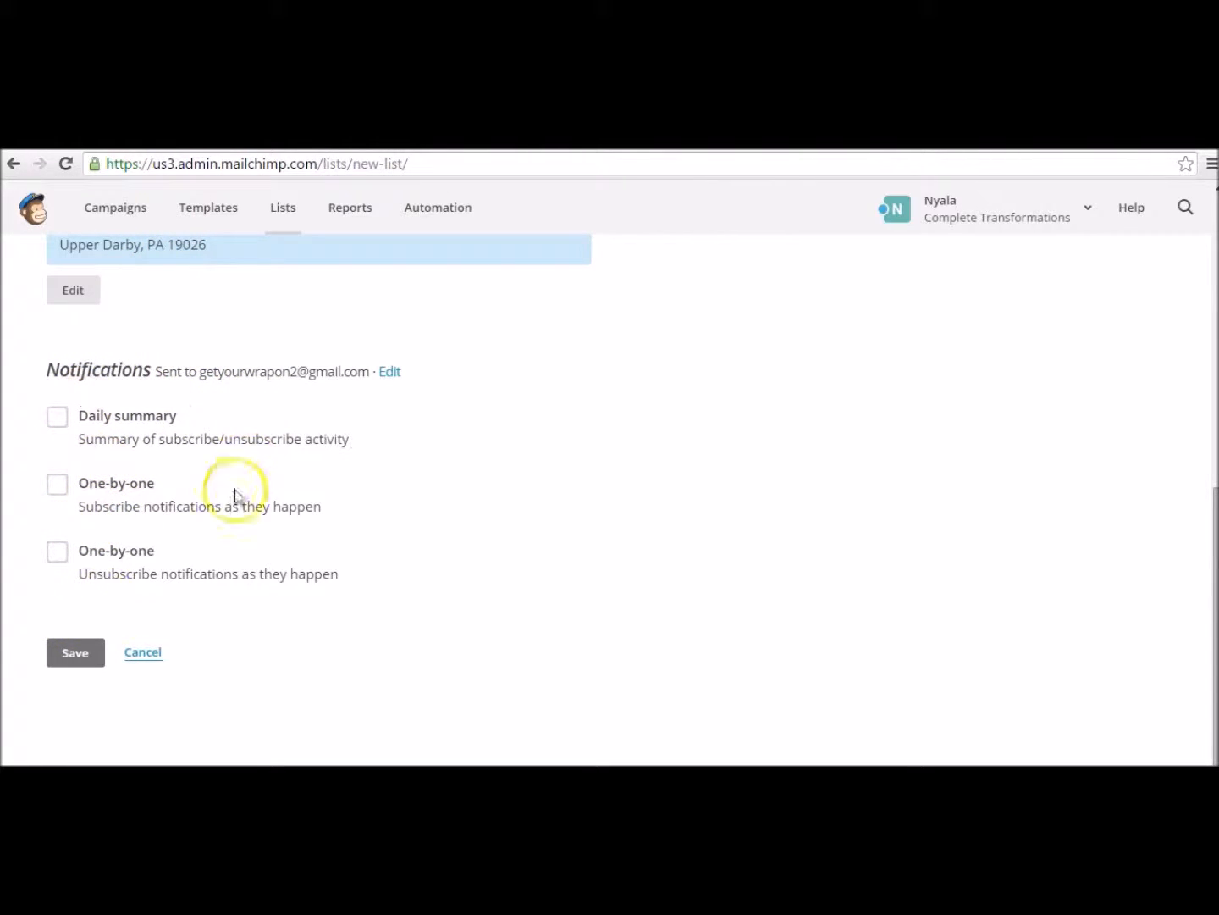
click(81, 652)
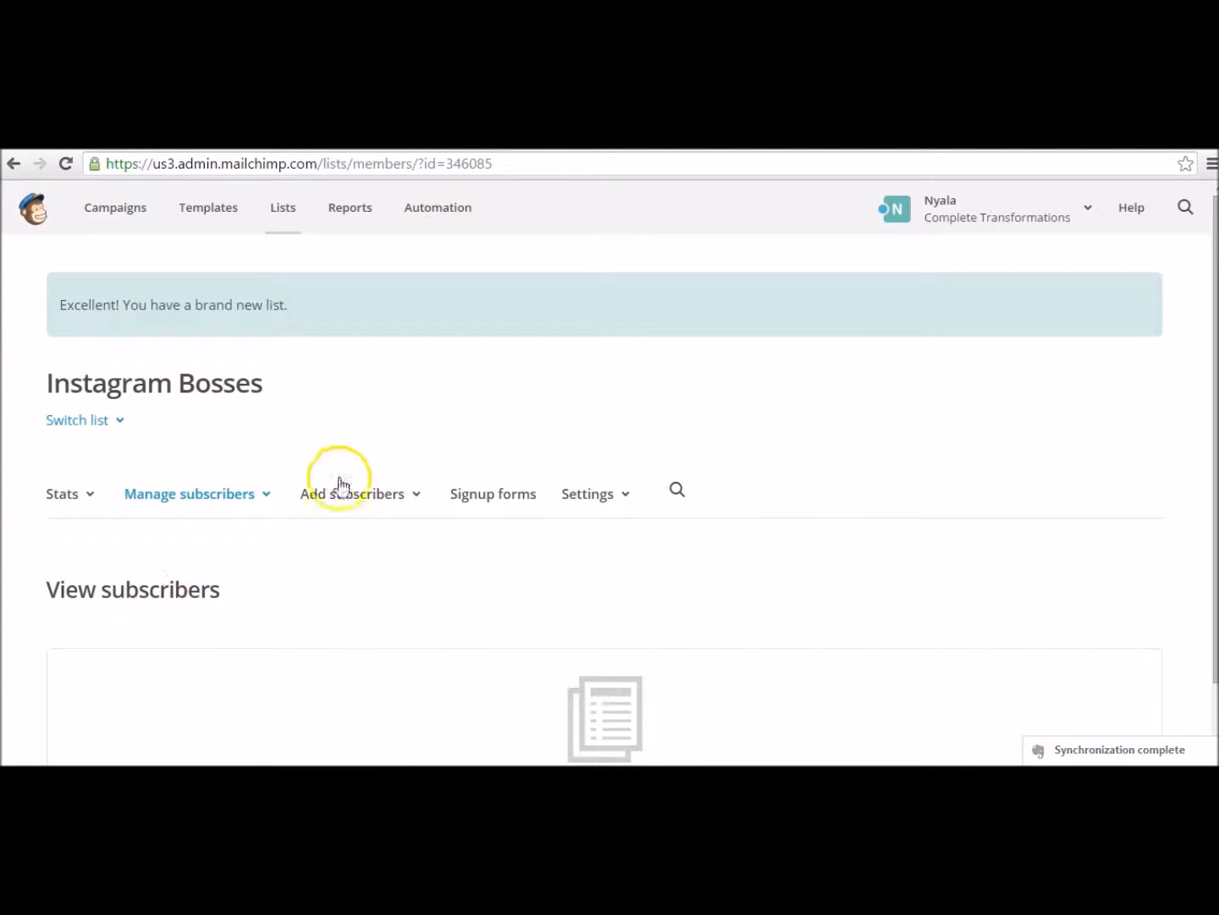
Step: From the list's Signup forms options, choose General forms to open the form builder
click(480, 497)
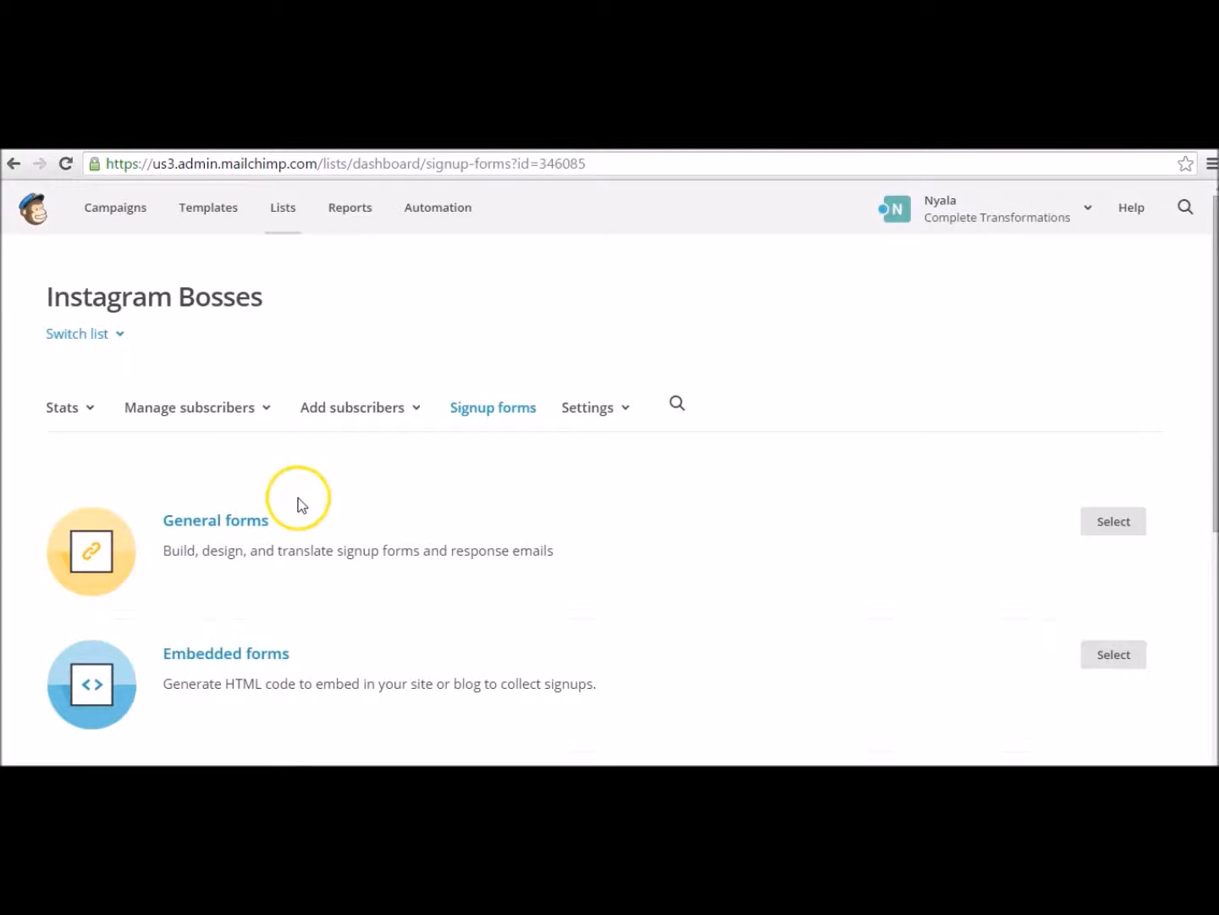
scroll(299, 501, down, 2)
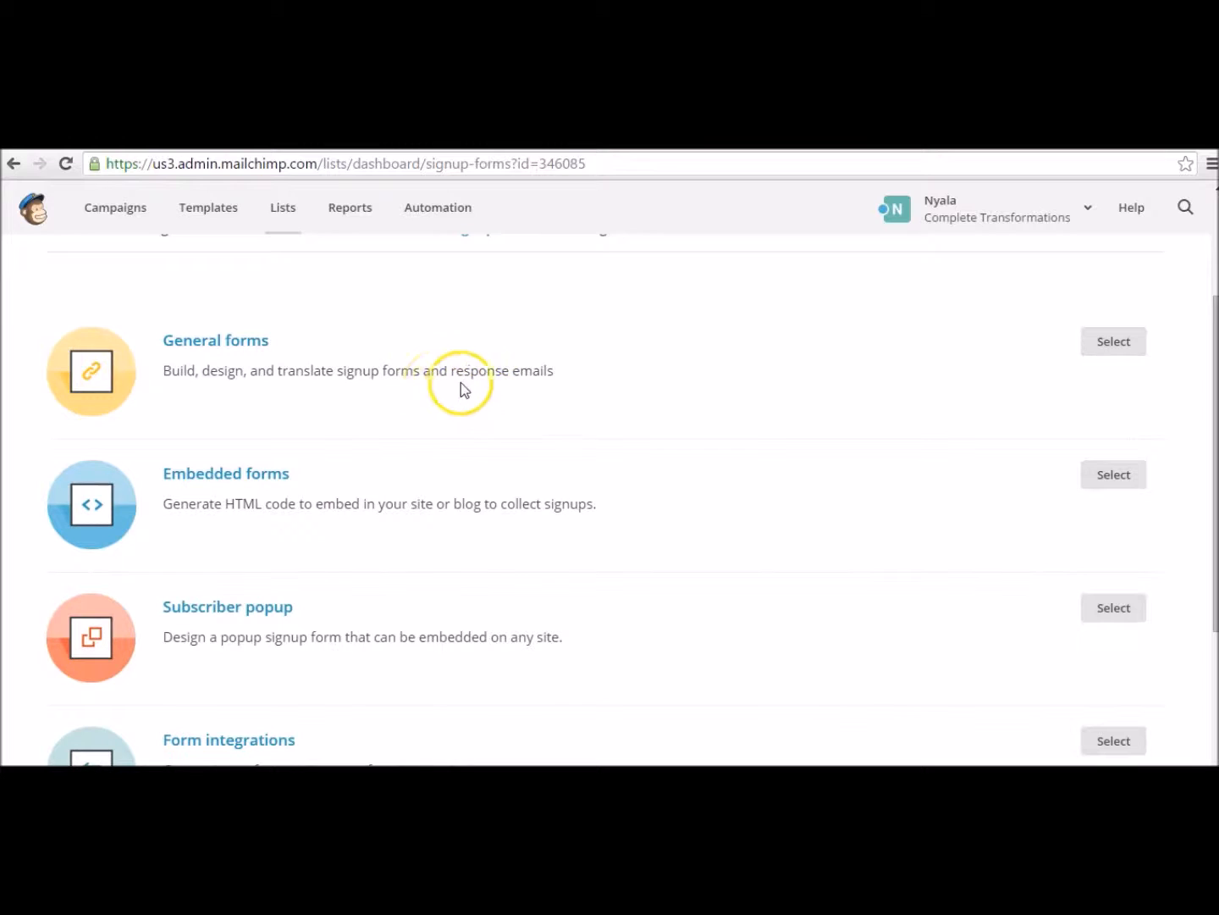
scroll(530, 399, down, 1)
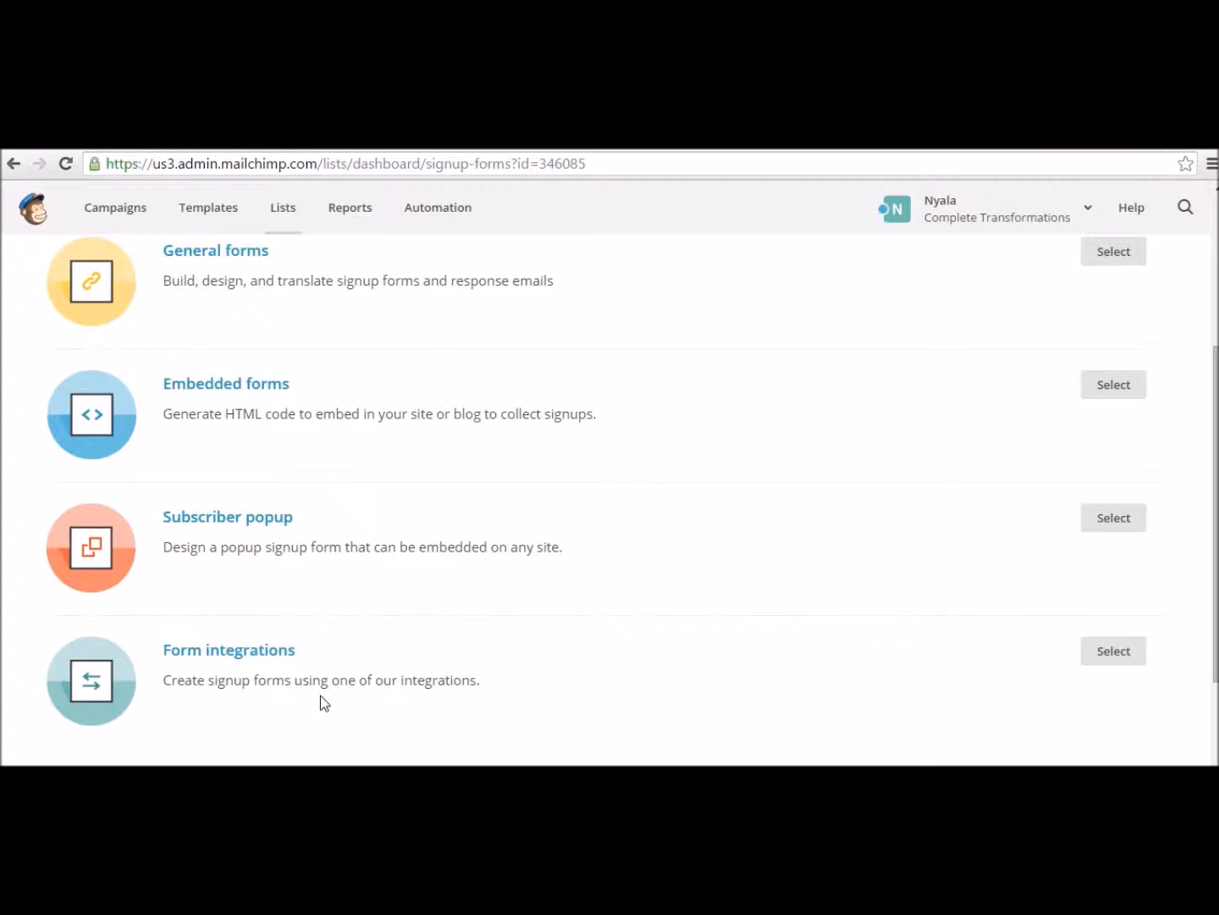
scroll(320, 696, down, 2)
scroll(212, 643, up, 3)
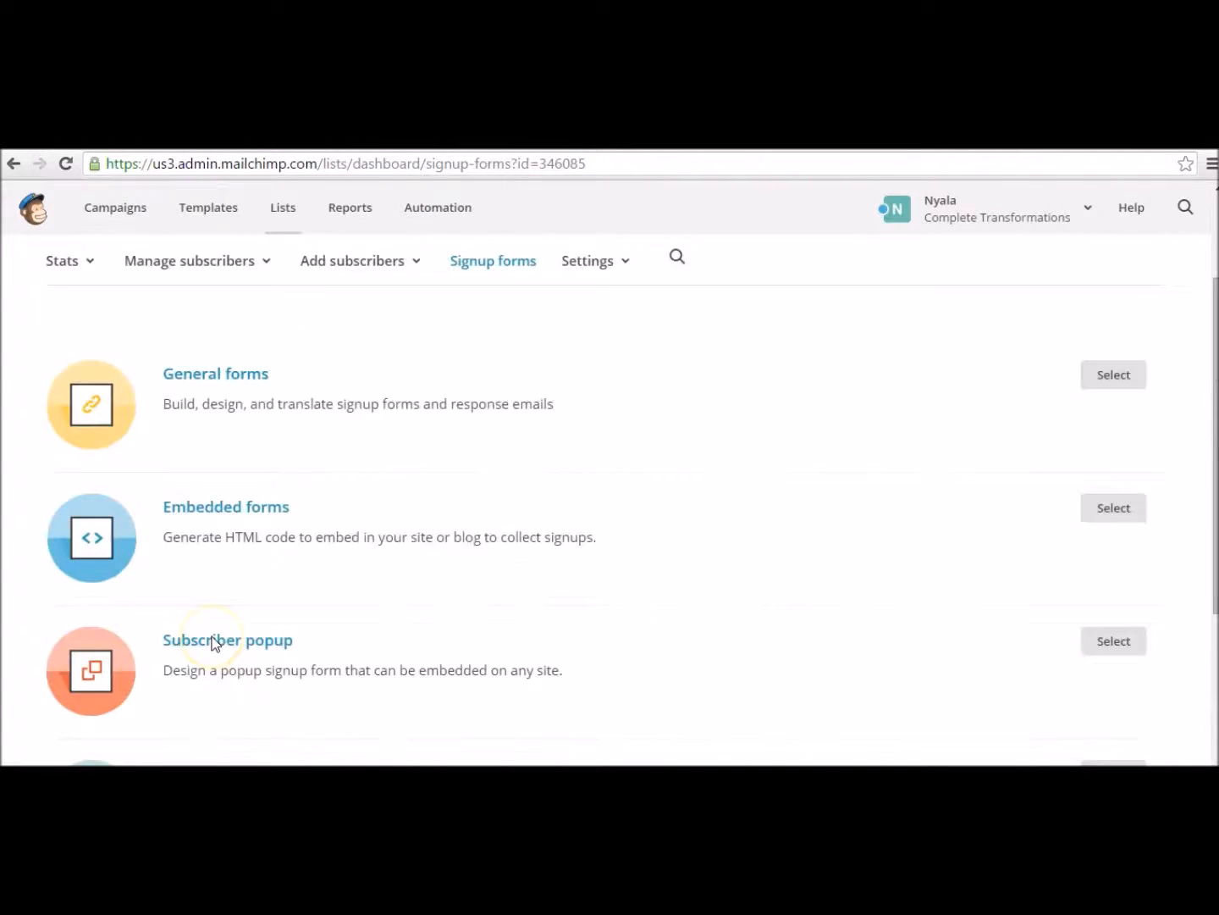
scroll(213, 644, up, 1)
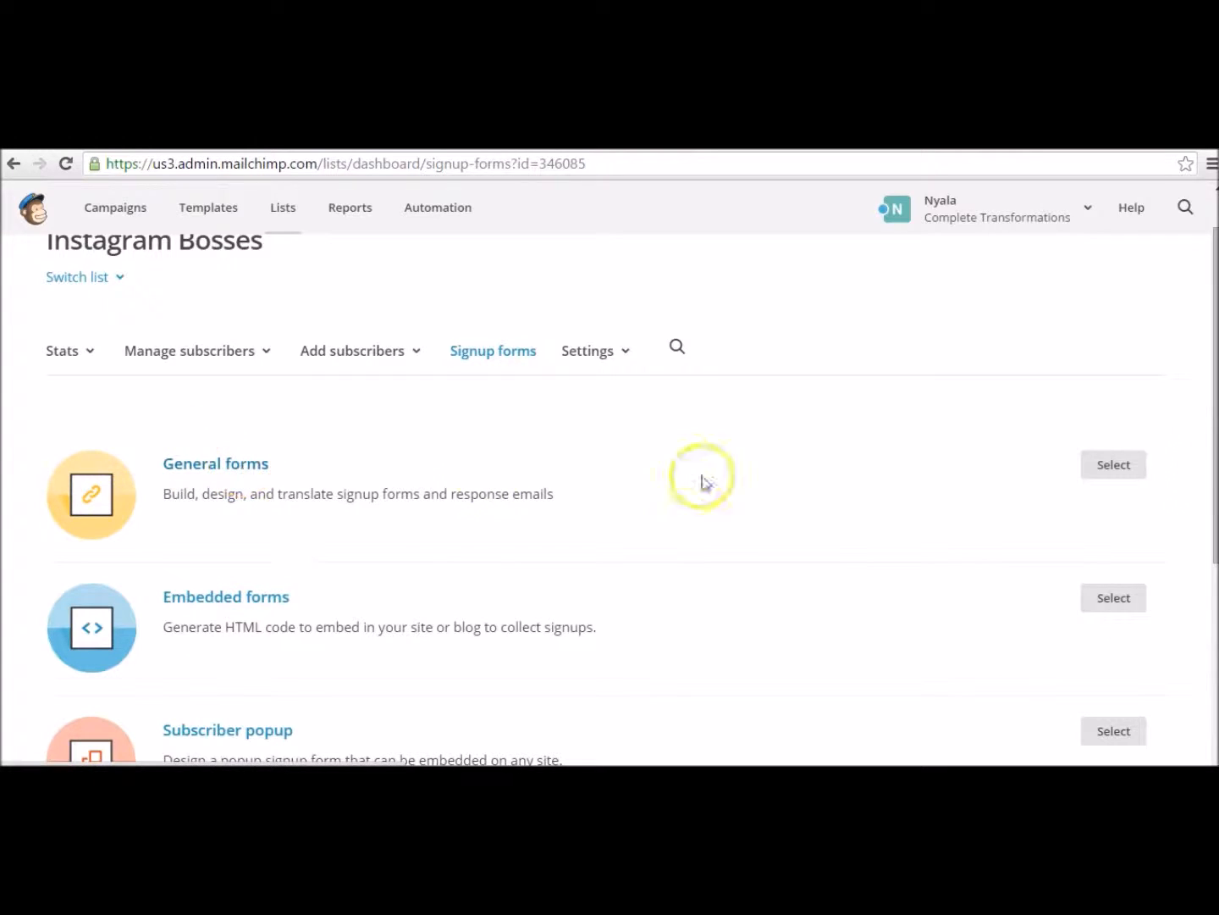
click(1112, 469)
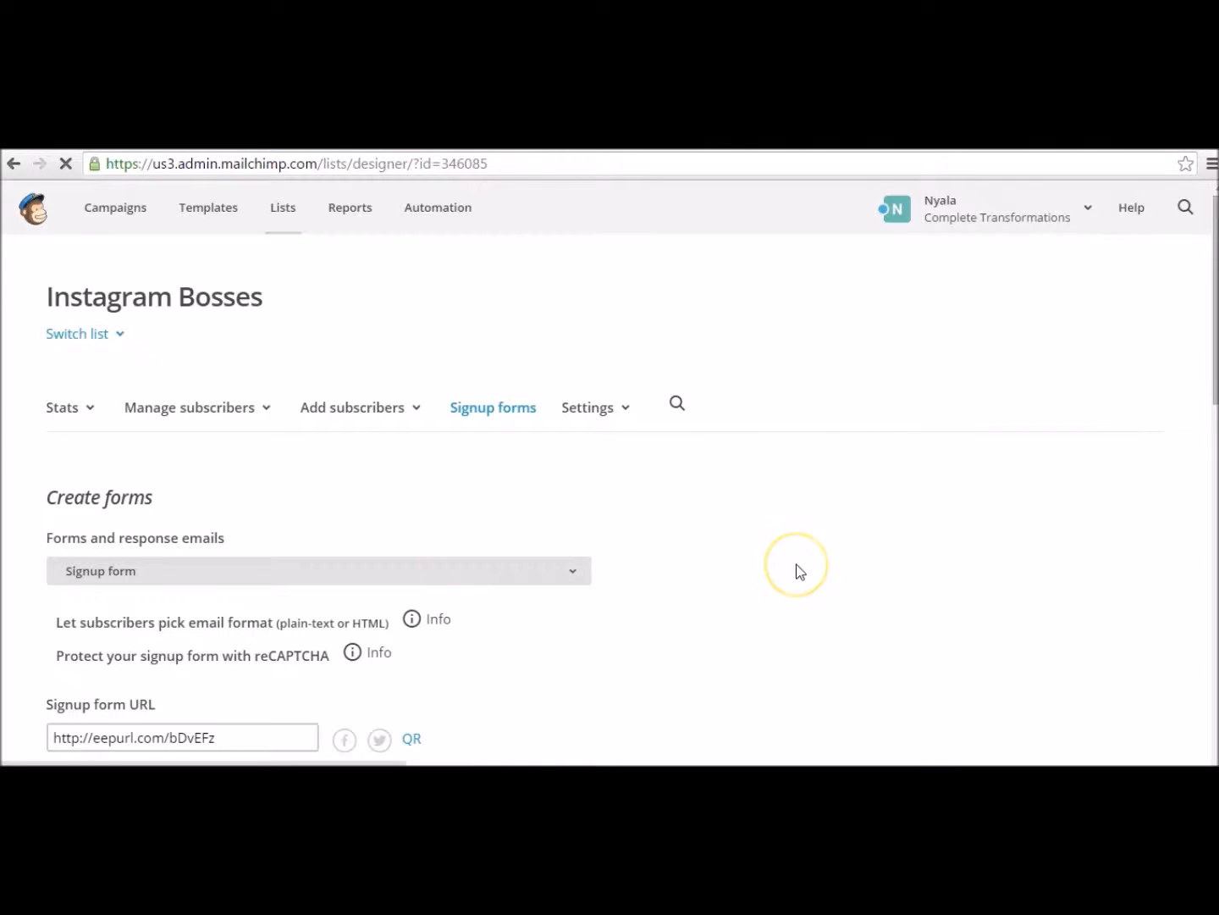
Step: Scroll through the Create forms page to review the loaded signup form preview
scroll(799, 572, down, 1)
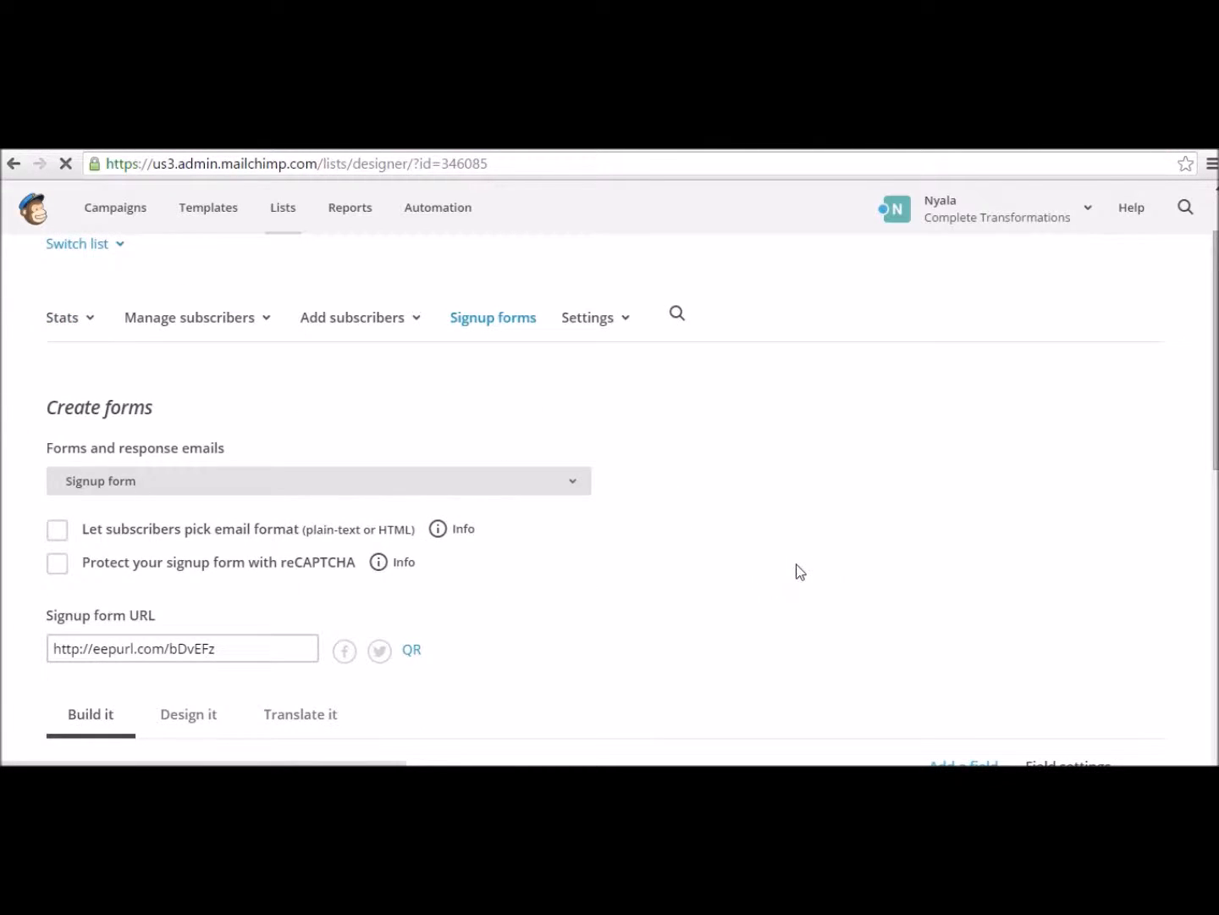
scroll(800, 571, down, 5)
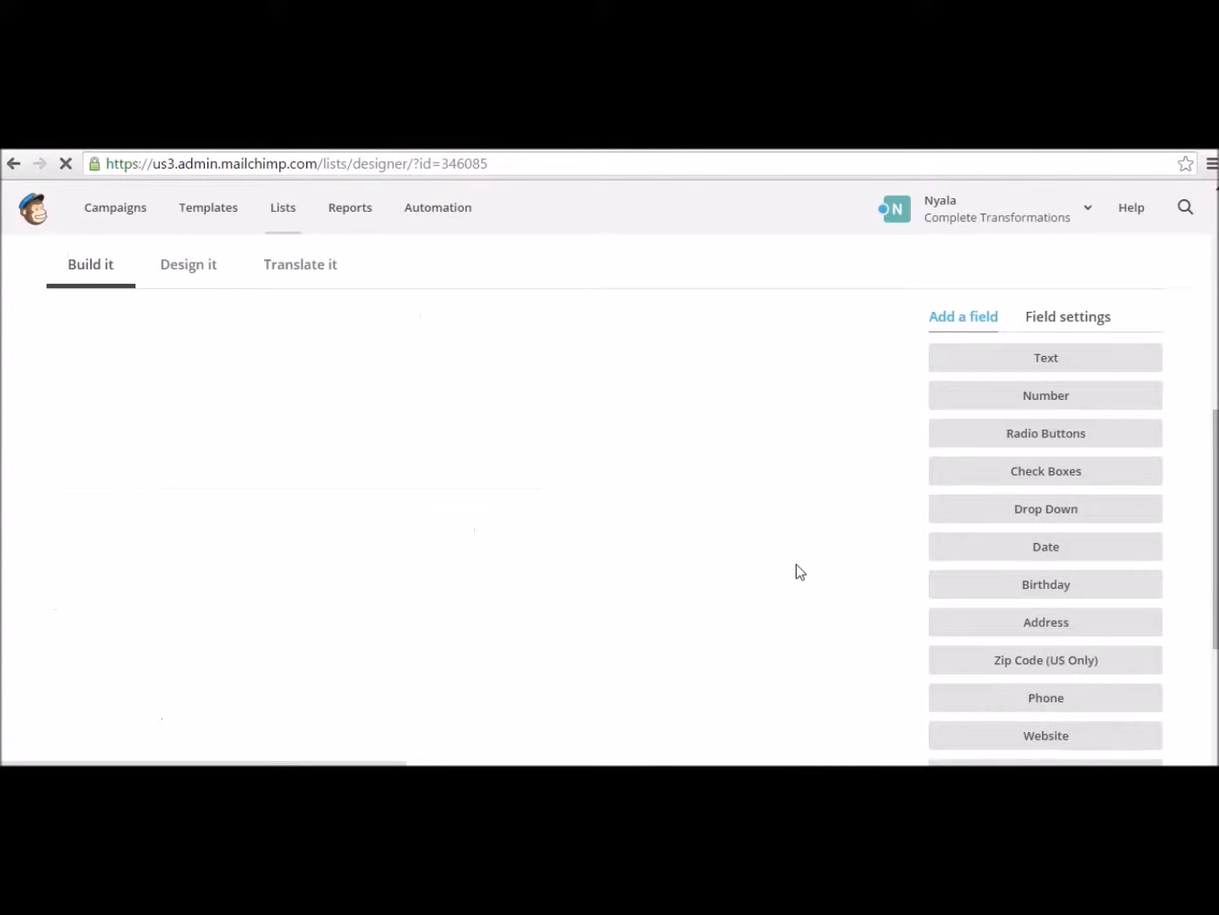
scroll(800, 572, up, 1)
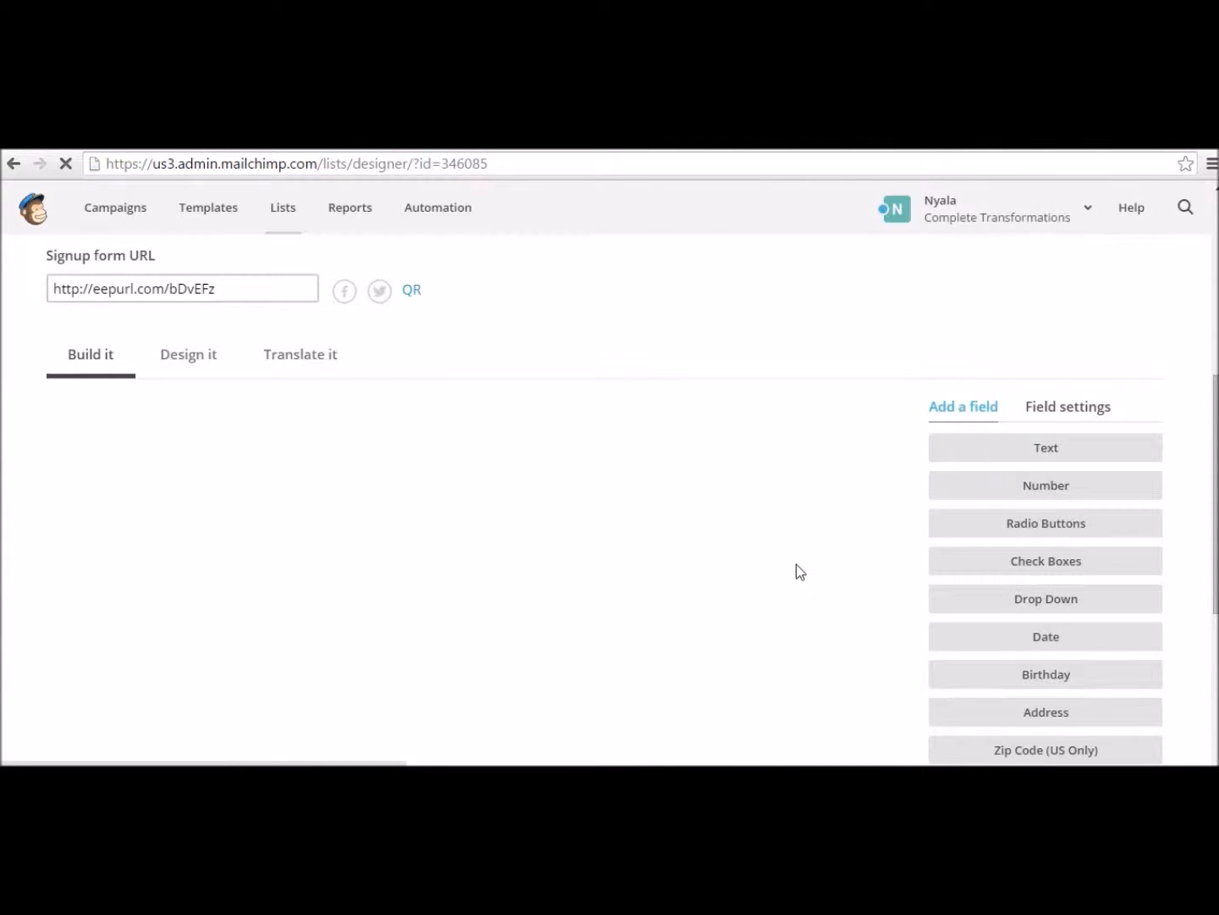
scroll(796, 572, up, 1)
scroll(151, 372, up, 1)
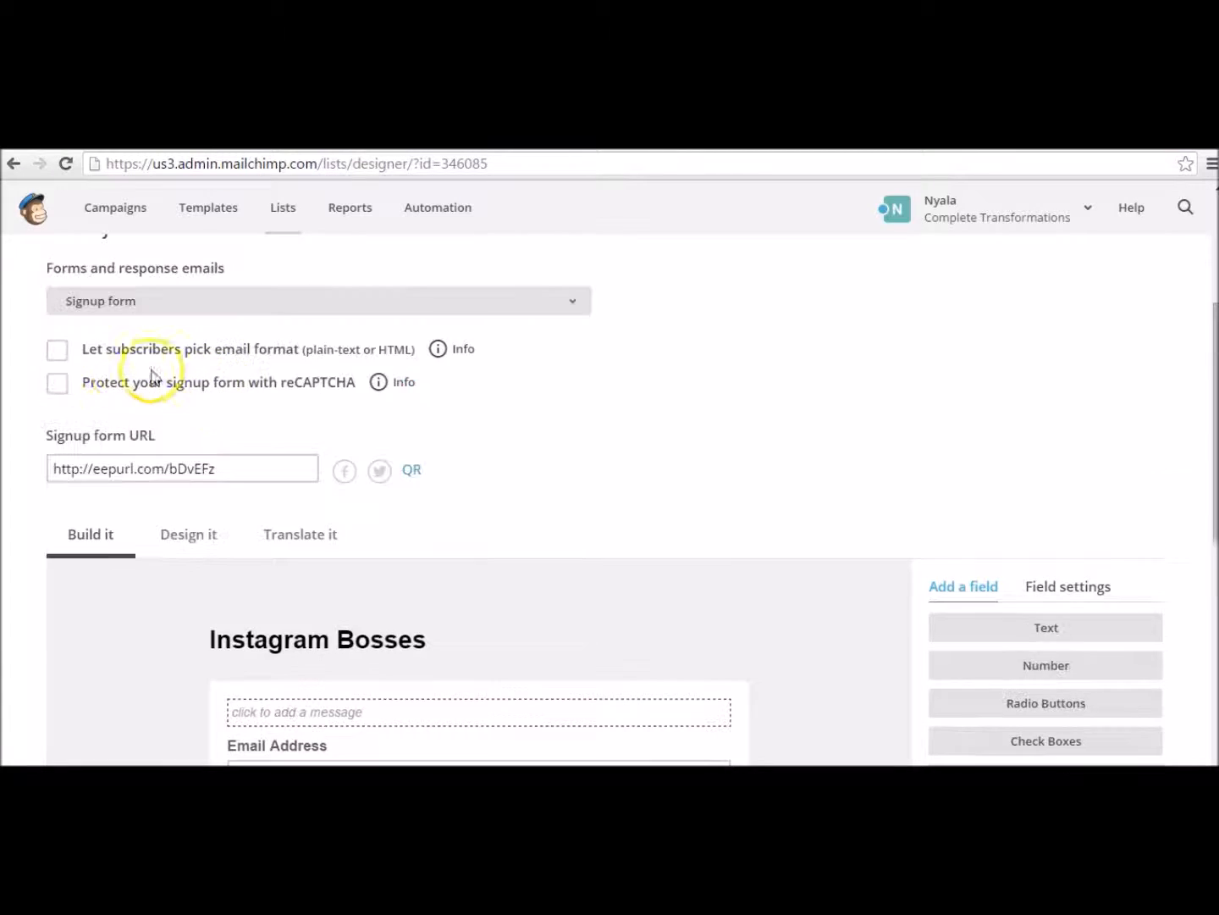
scroll(151, 373, up, 1)
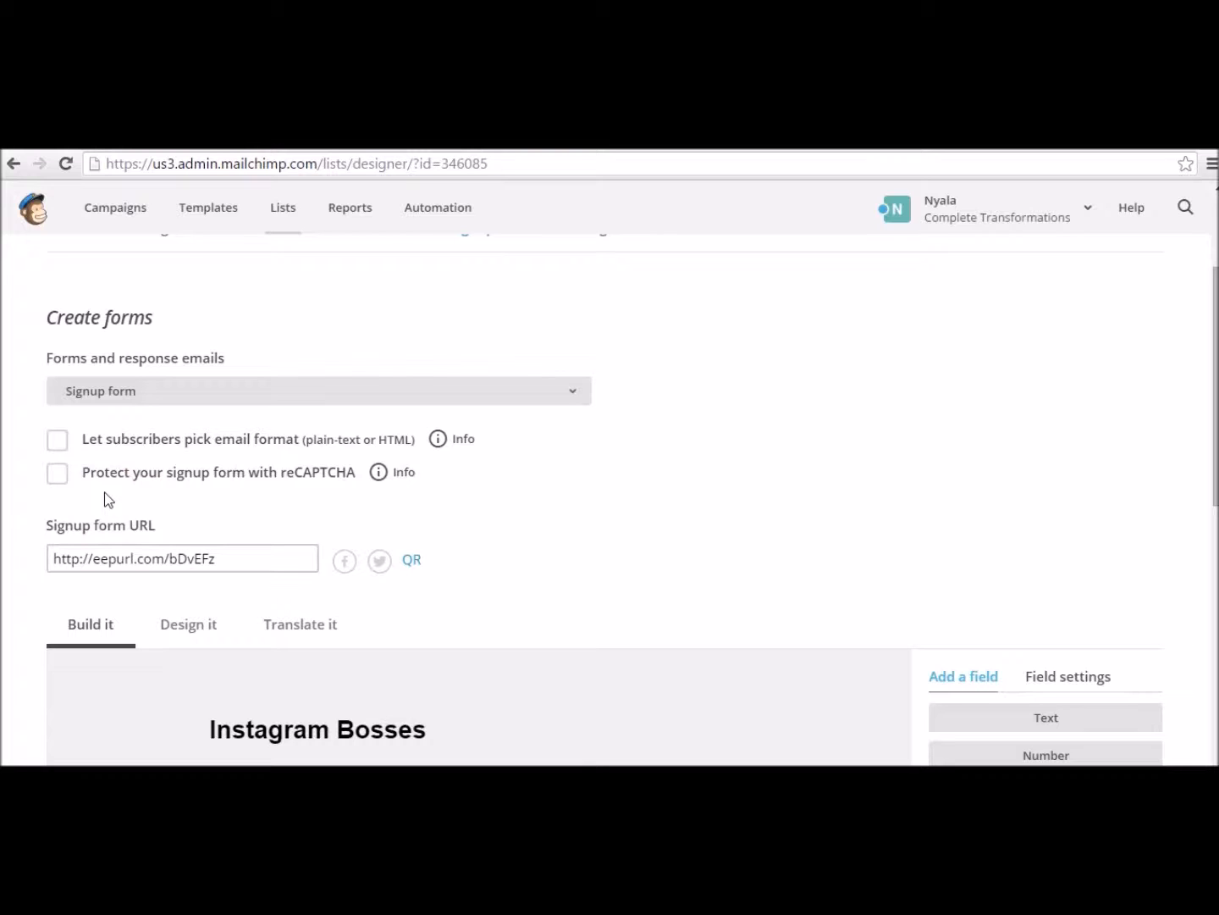
Step: Select the Last Name field in the form preview to show its LNAME field settings
scroll(385, 546, down, 3)
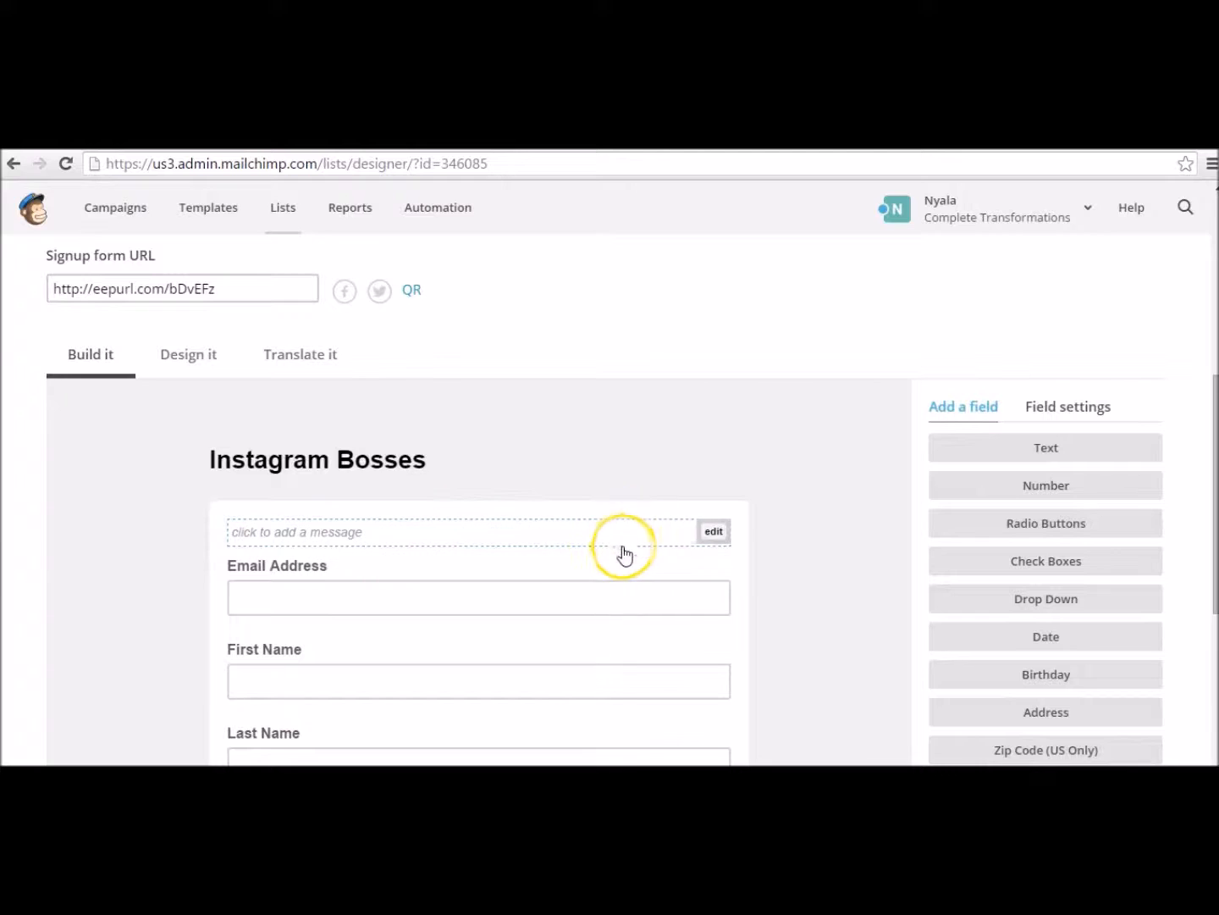
scroll(593, 570, down, 1)
scroll(592, 571, down, 2)
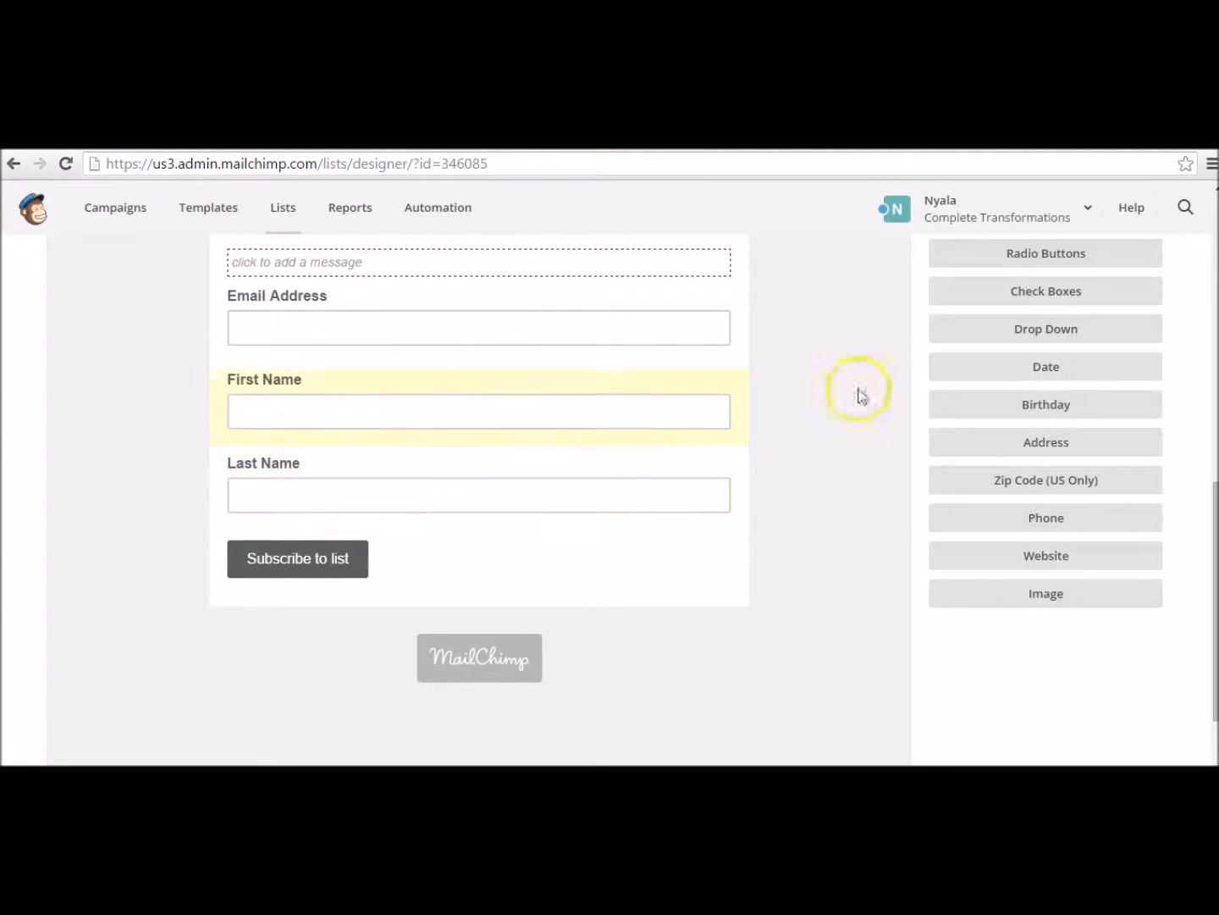
scroll(958, 414, up, 1)
scroll(1016, 408, up, 1)
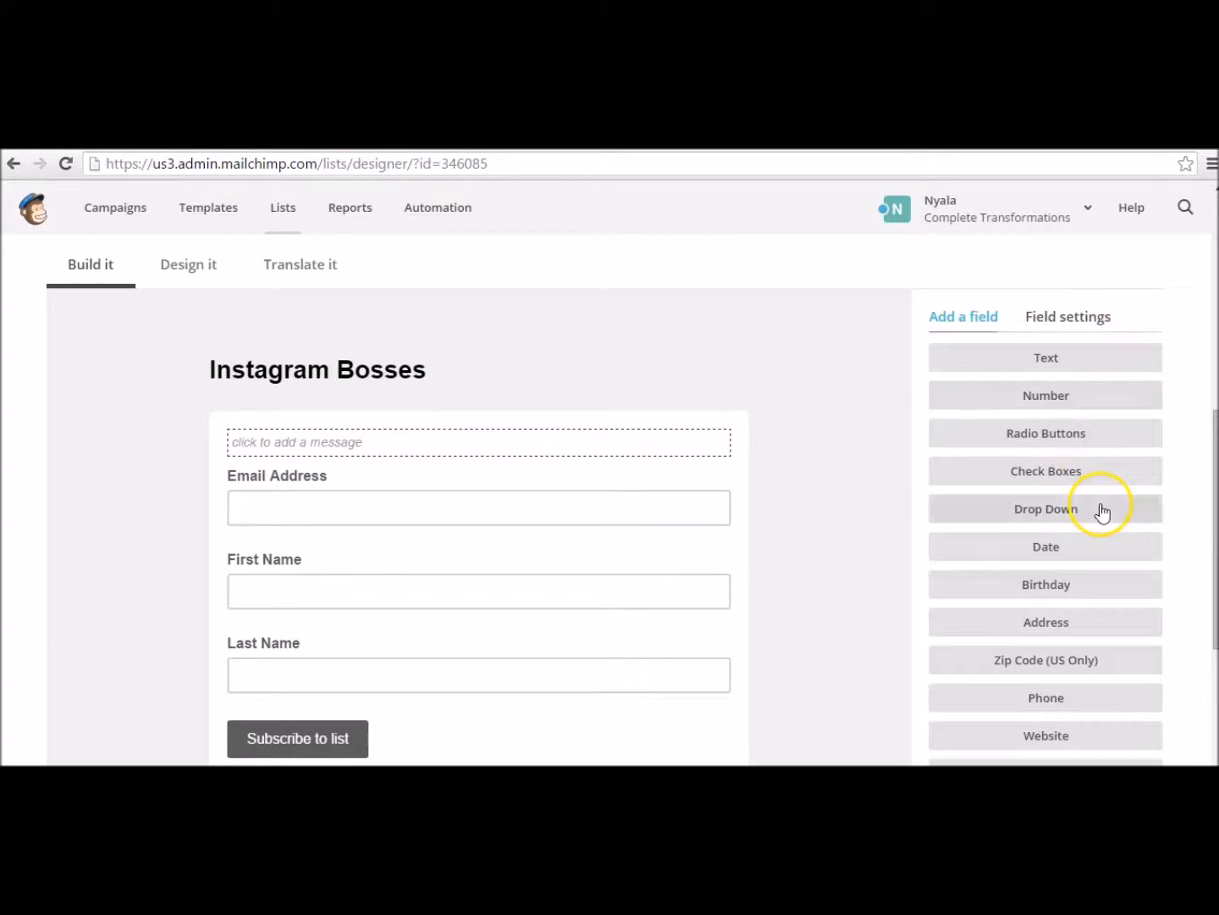
scroll(1084, 448, down, 1)
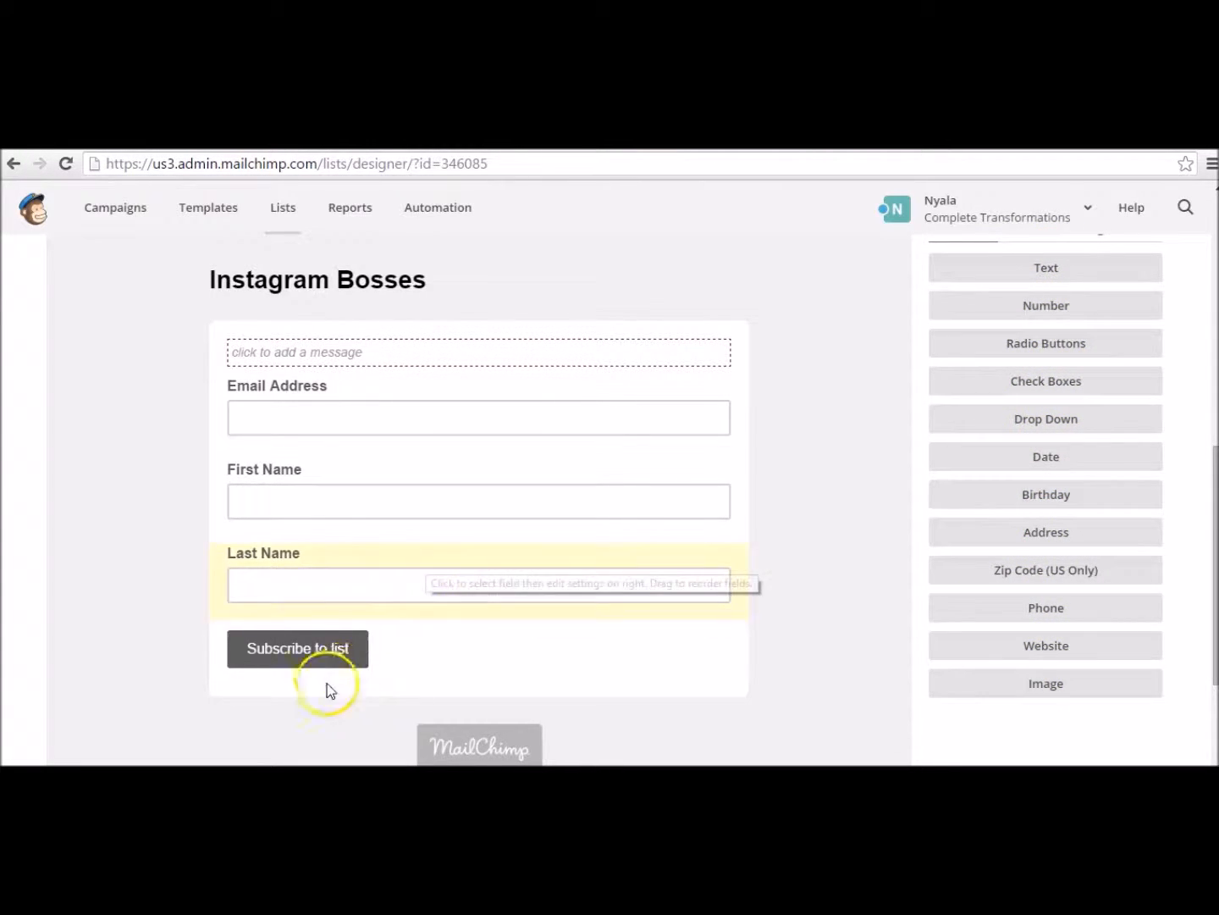
click(516, 559)
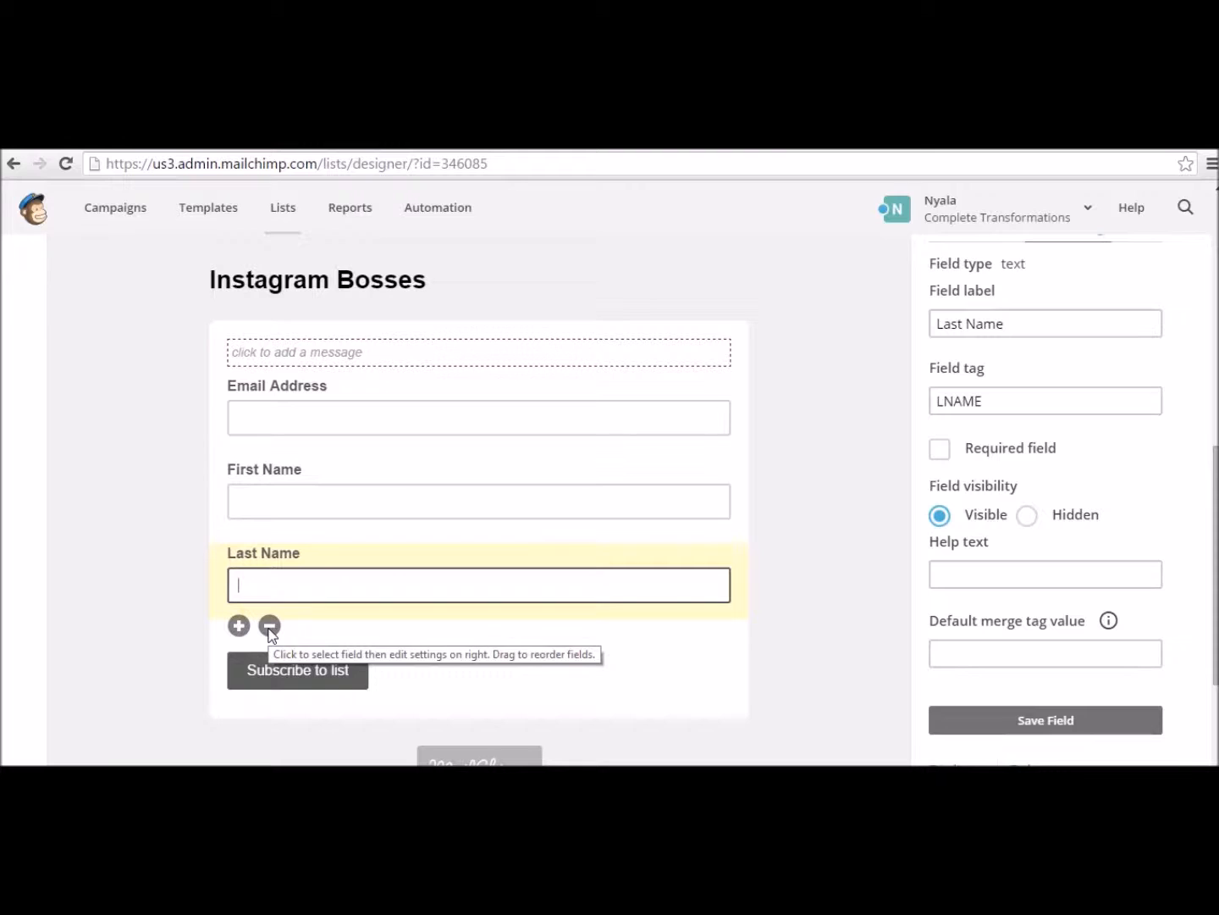
Step: Delete the Last Name field, confirming with DELETE, leaving Email Address and First Name
click(270, 627)
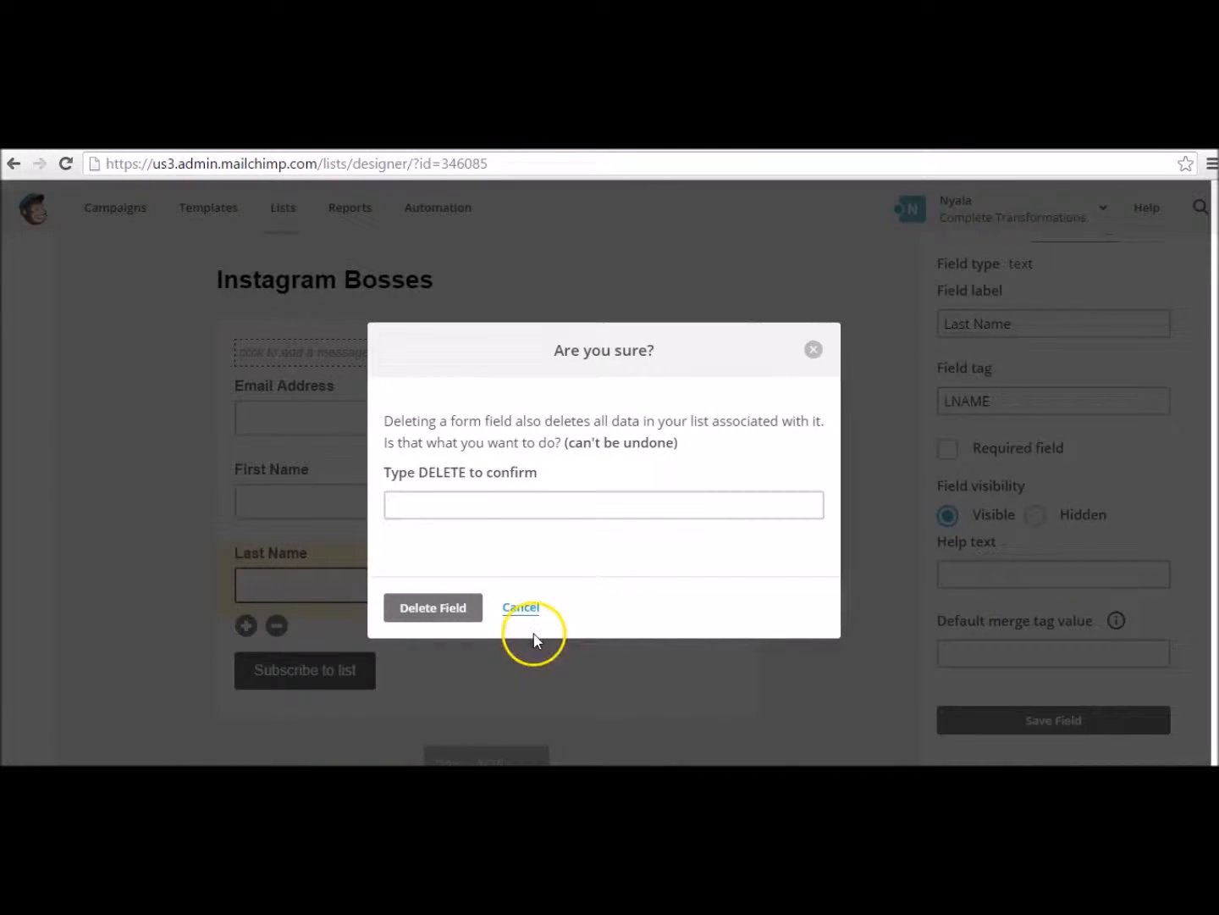
click(453, 608)
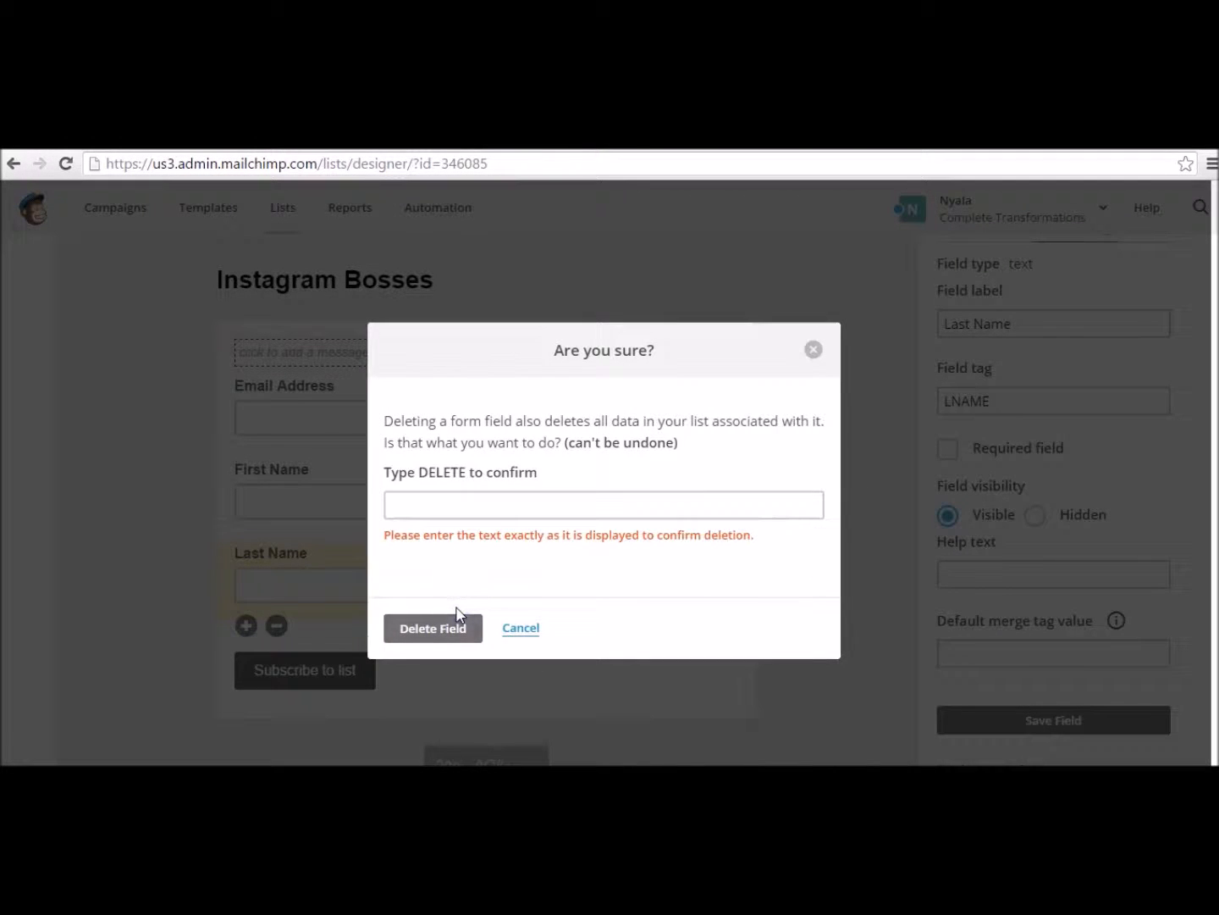
click(498, 502)
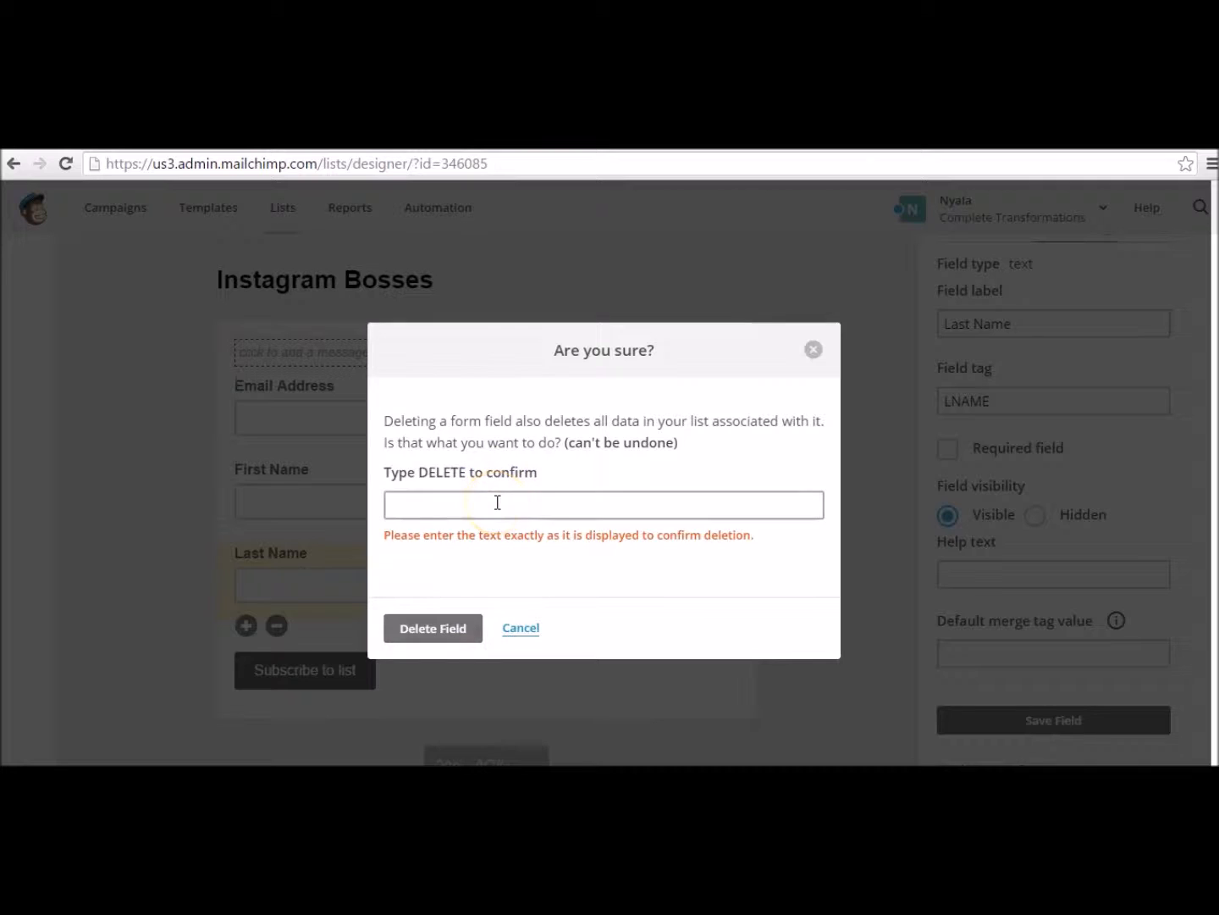
click(497, 502)
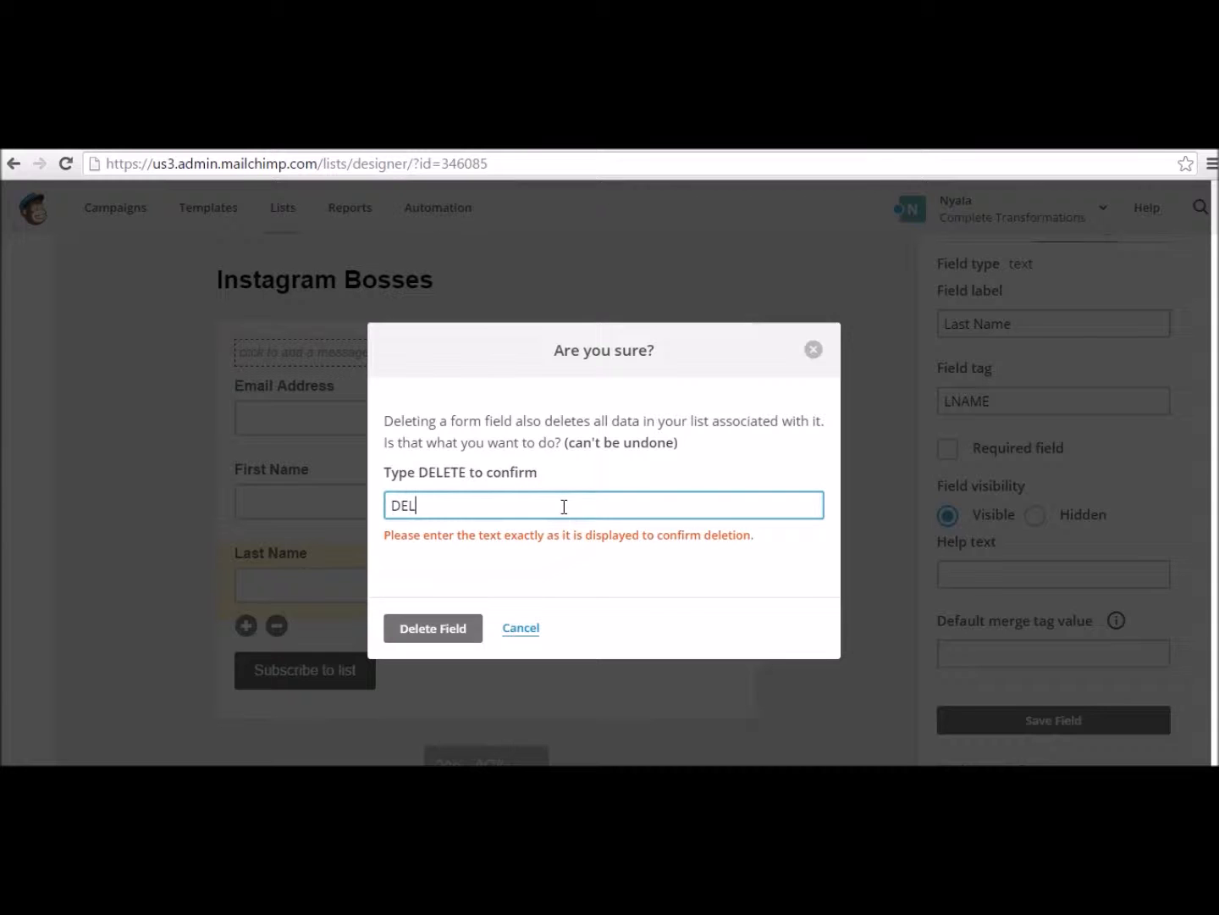
click(430, 630)
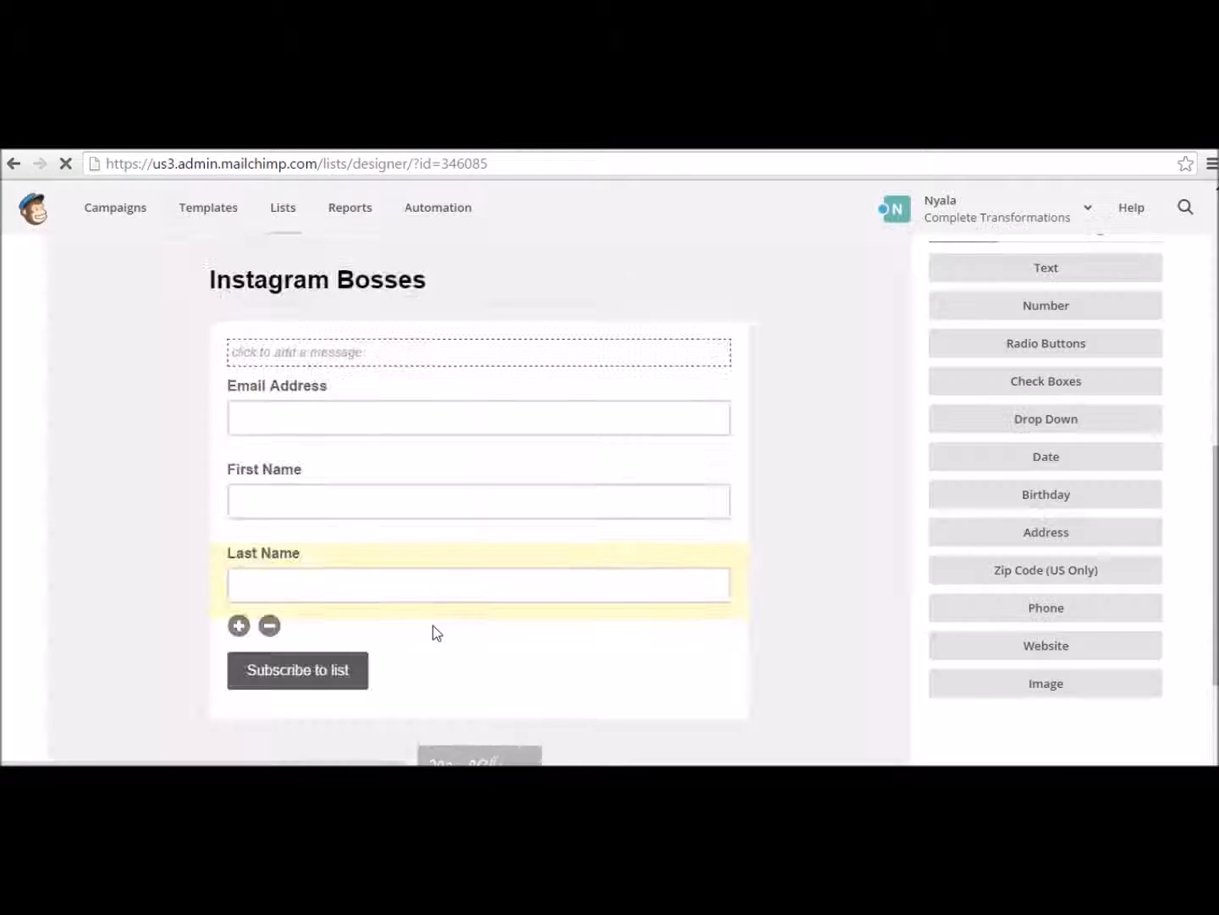
click(431, 621)
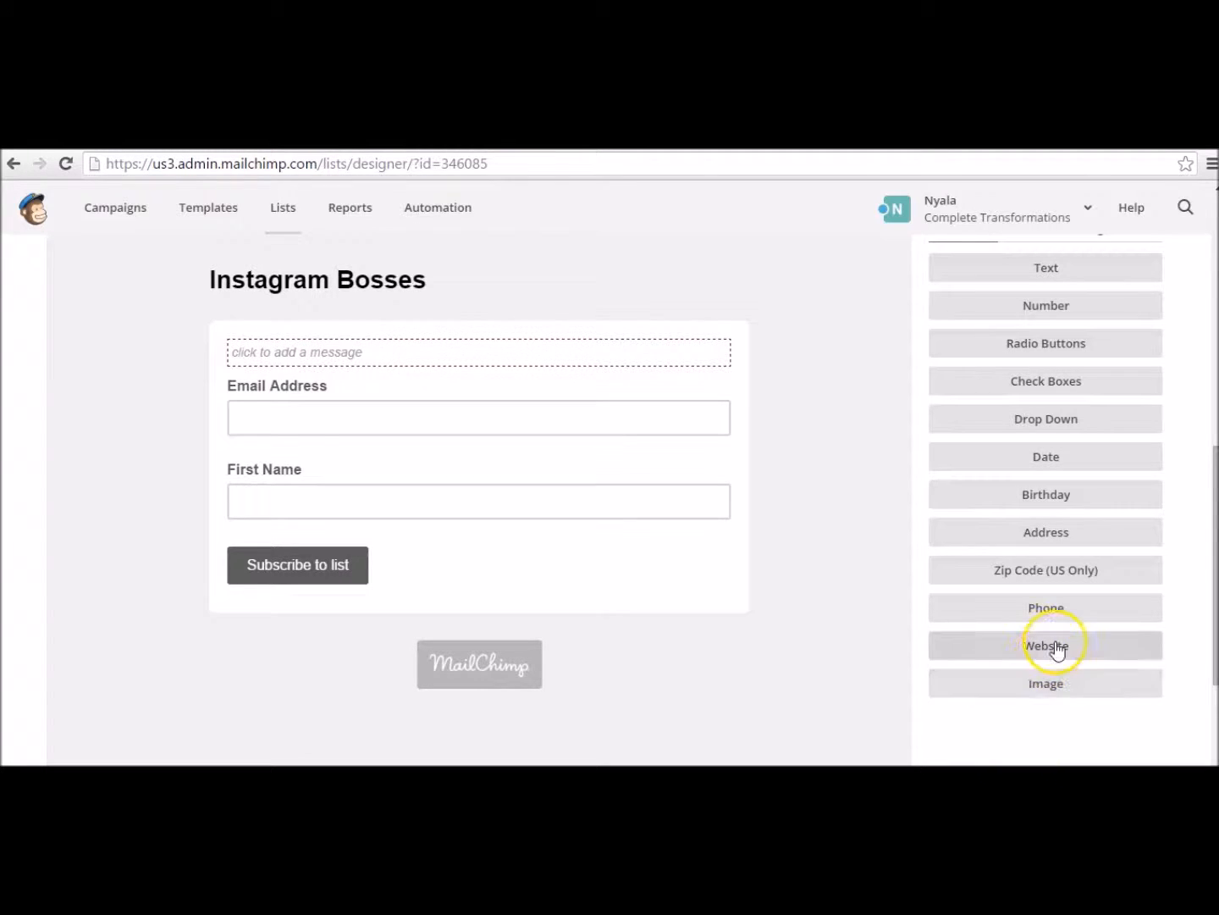
Step: Add Phone Number fields, then delete the duplicate so one Phone Number remains
click(1056, 608)
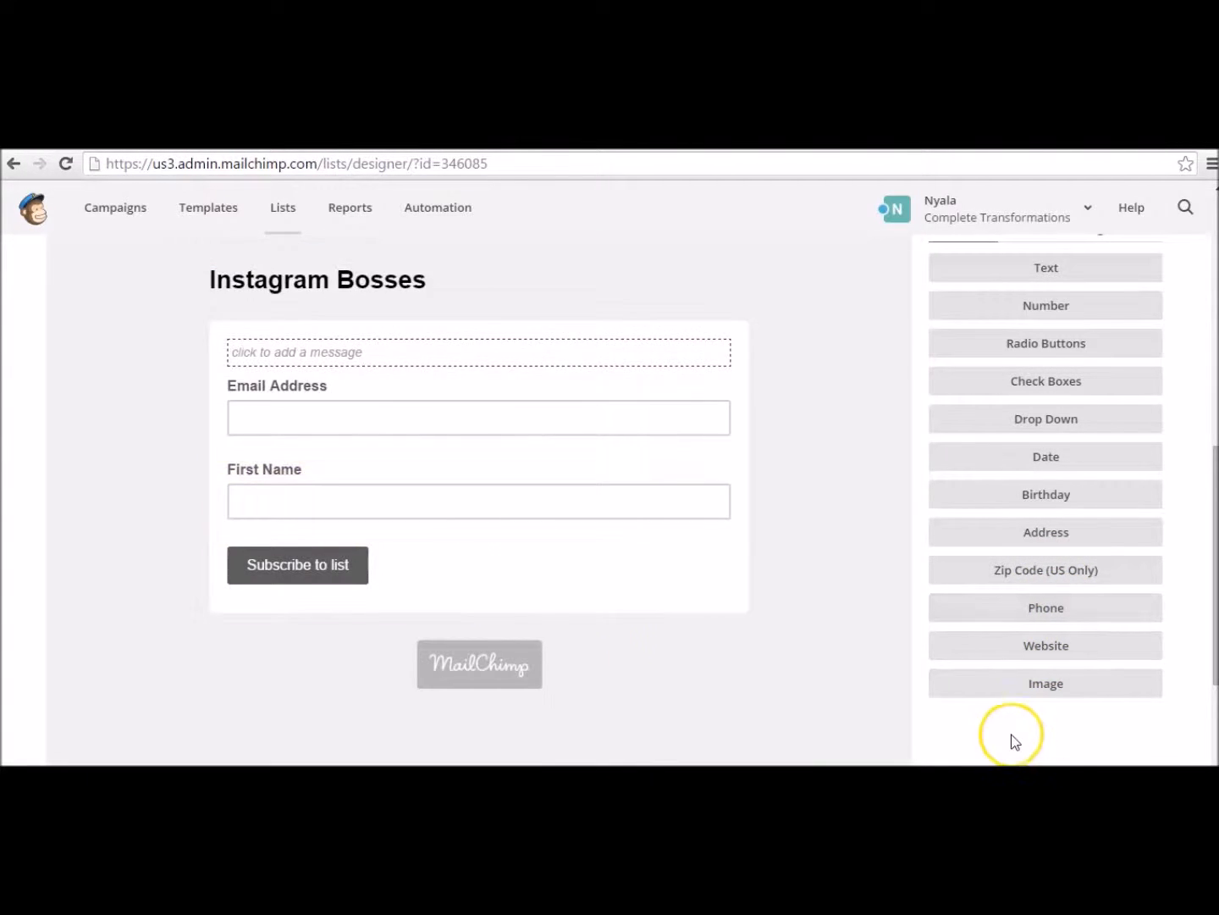
click(1055, 611)
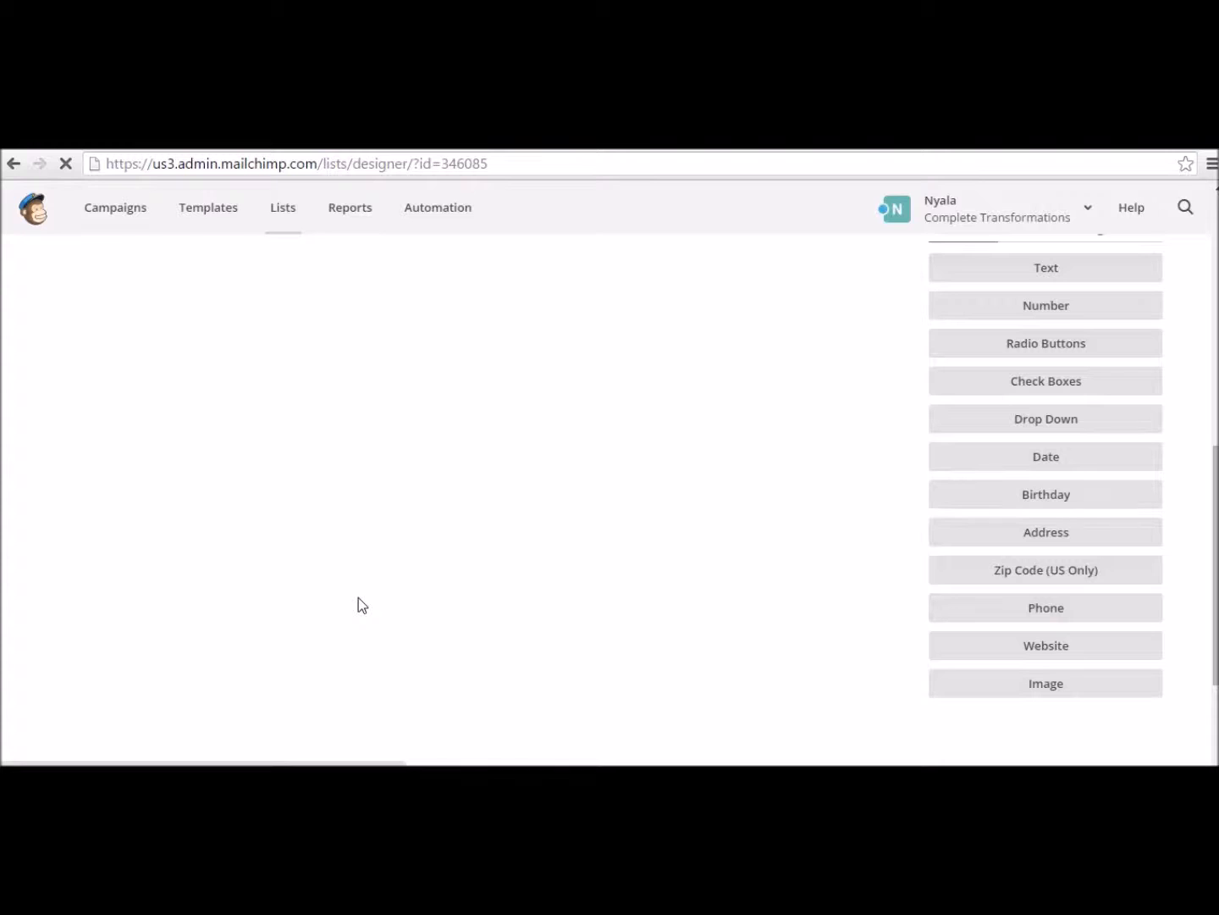
click(264, 568)
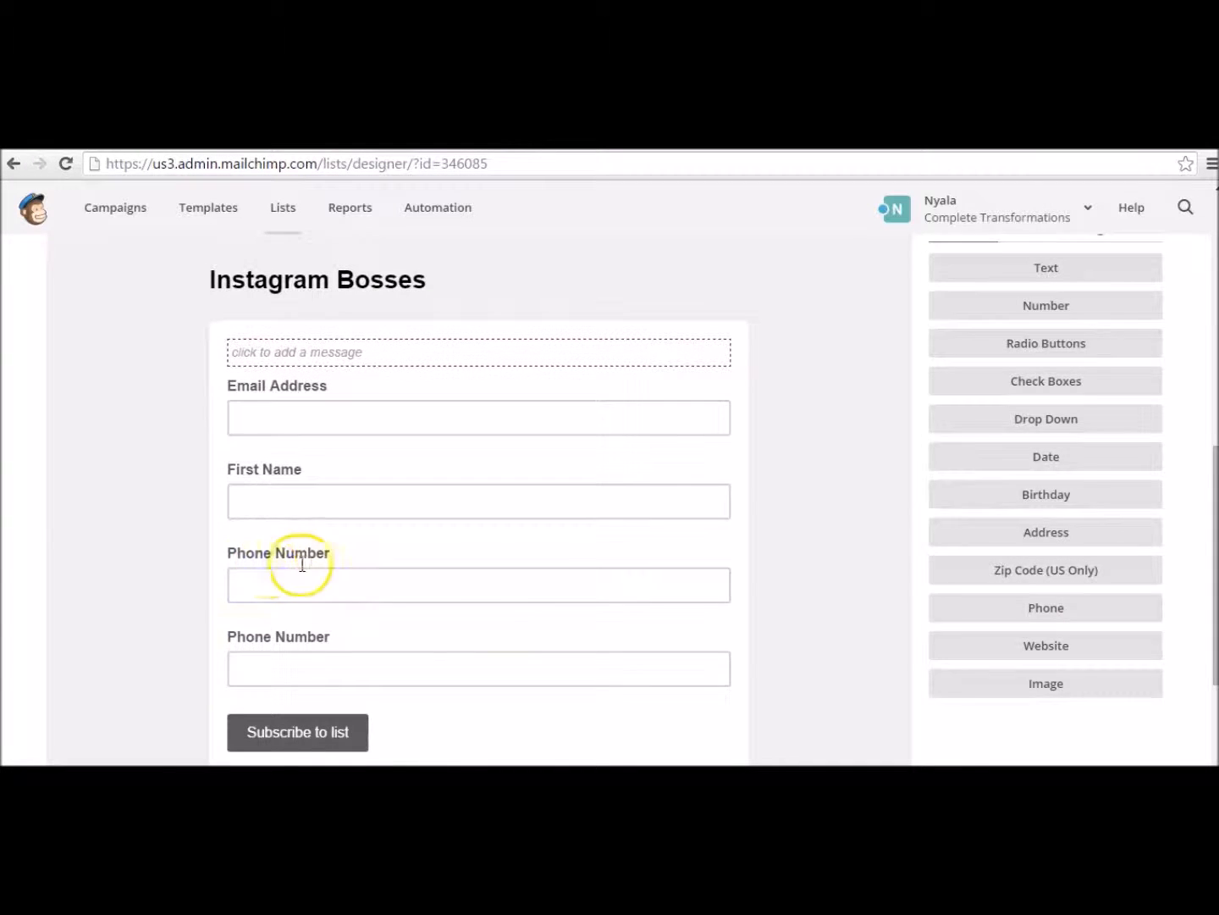
scroll(542, 592, down, 2)
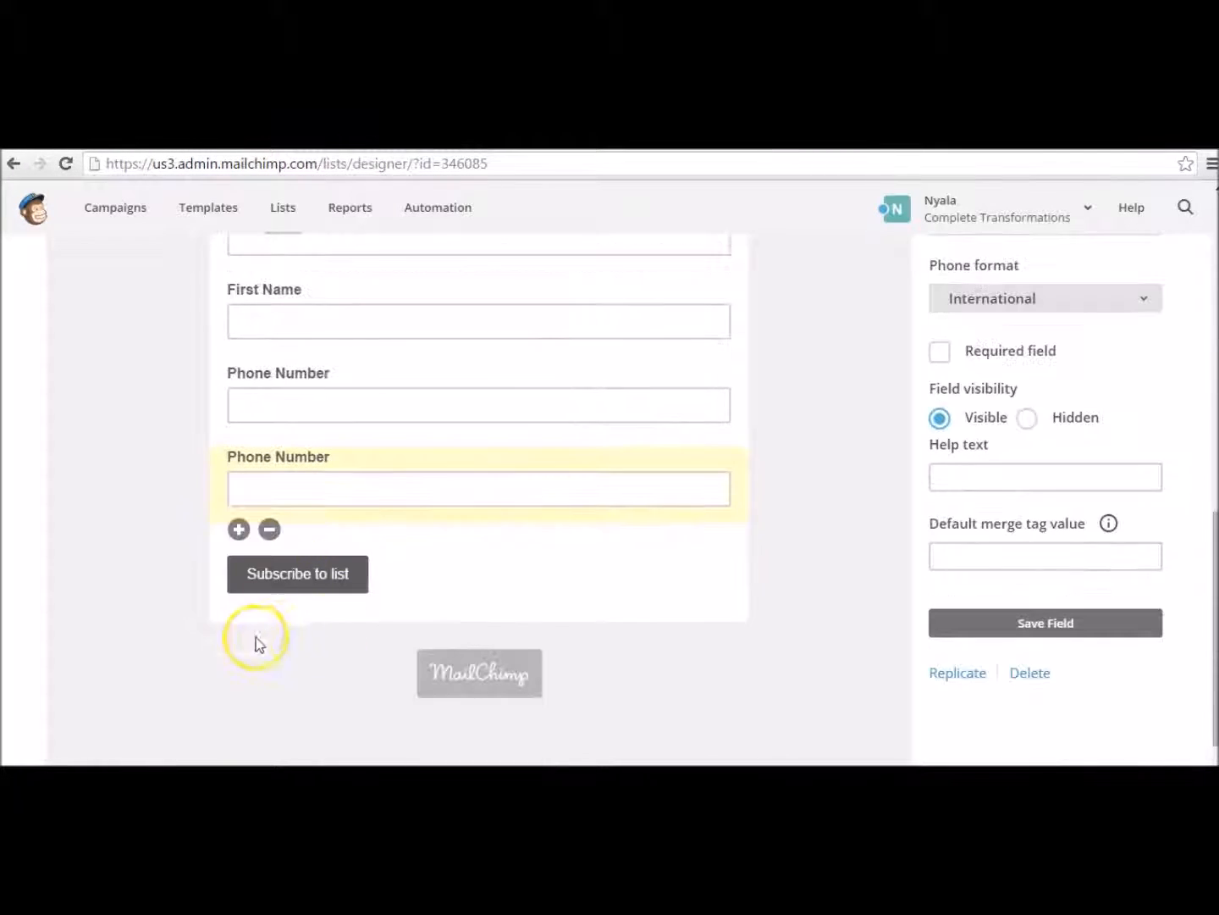
click(271, 530)
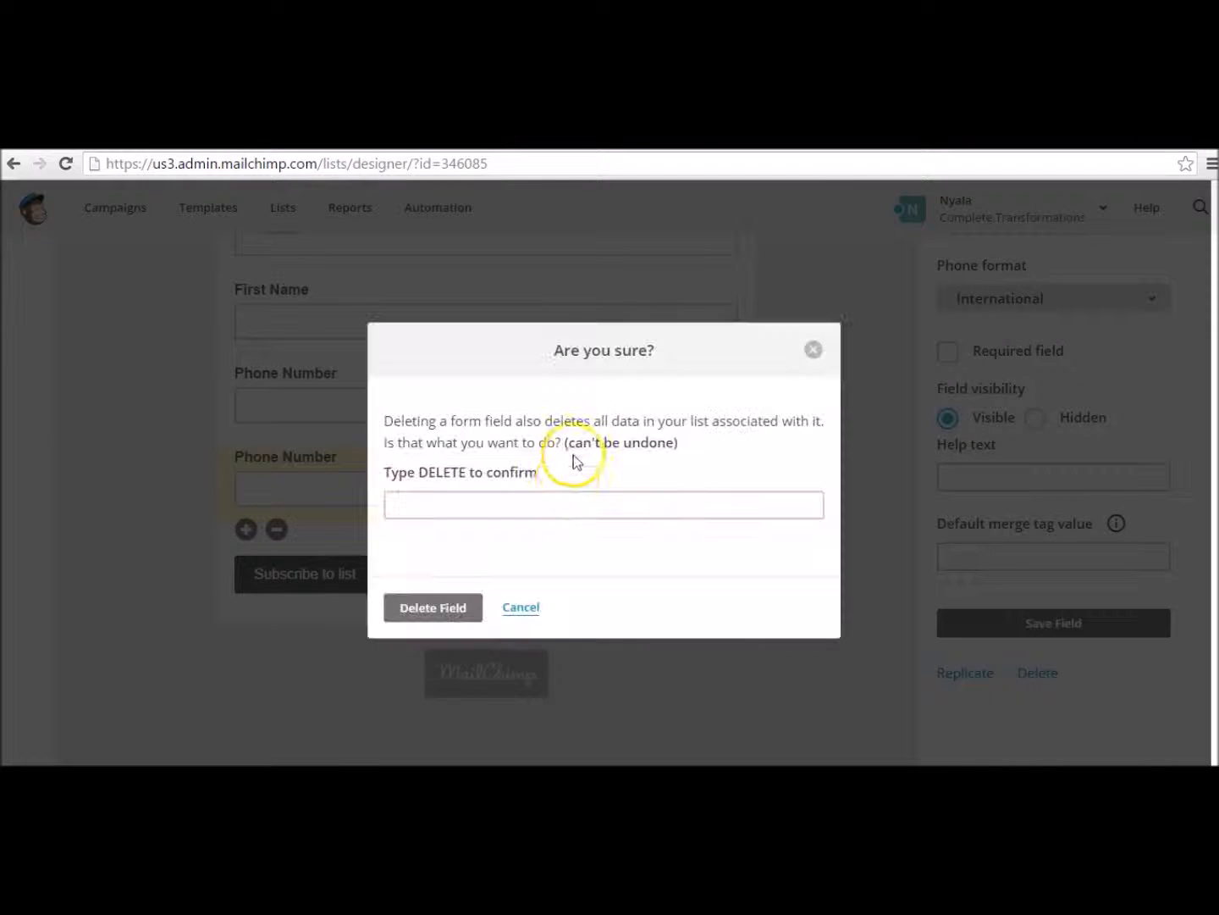
click(548, 506)
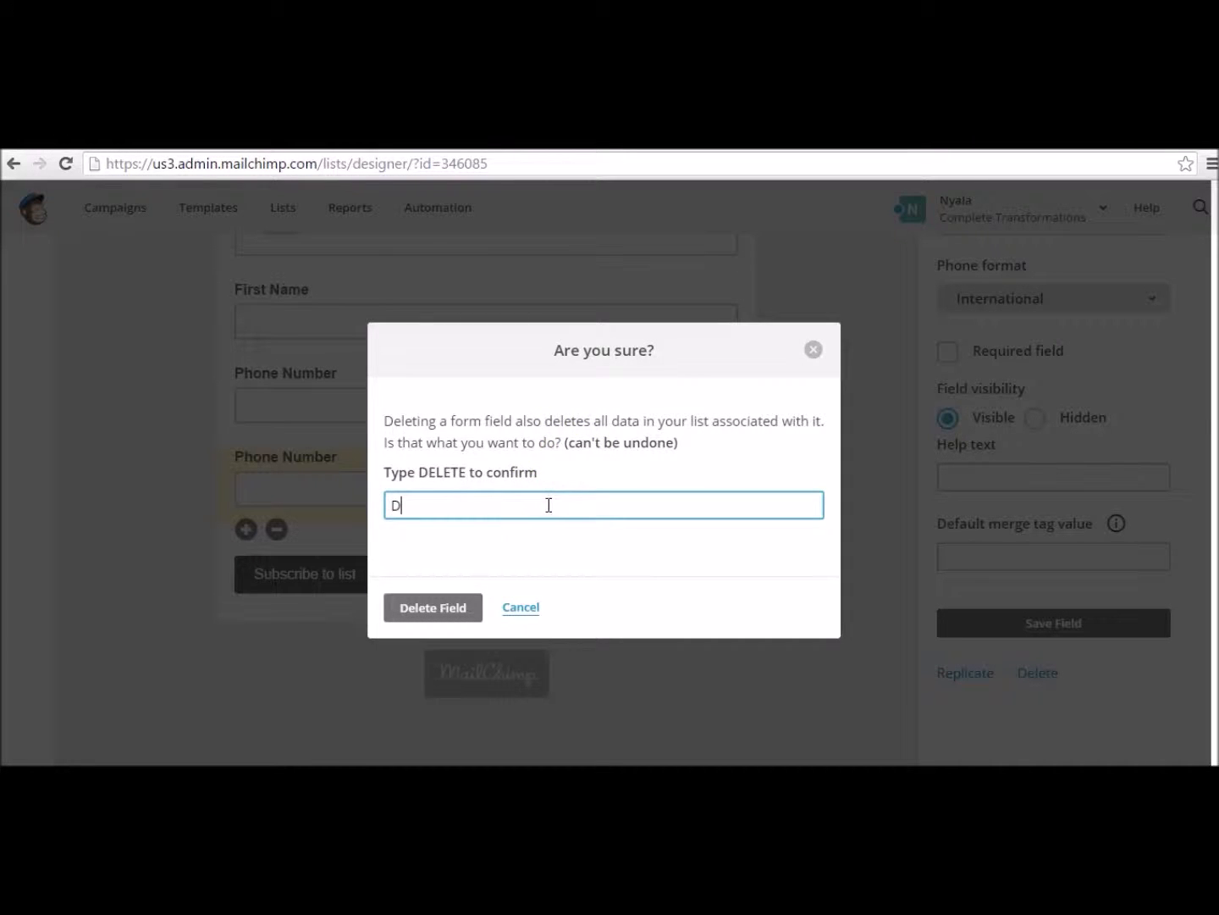
click(460, 598)
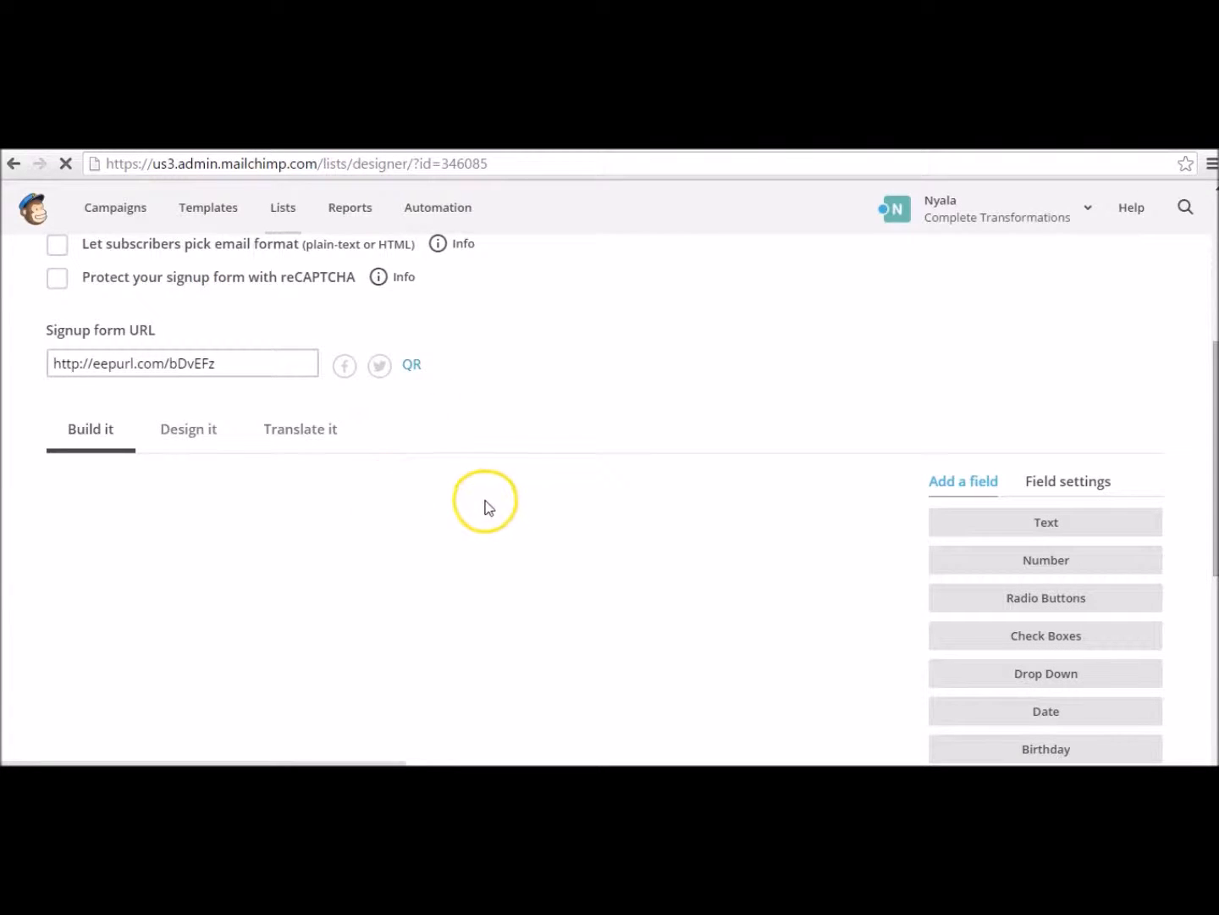
scroll(472, 523, down, 2)
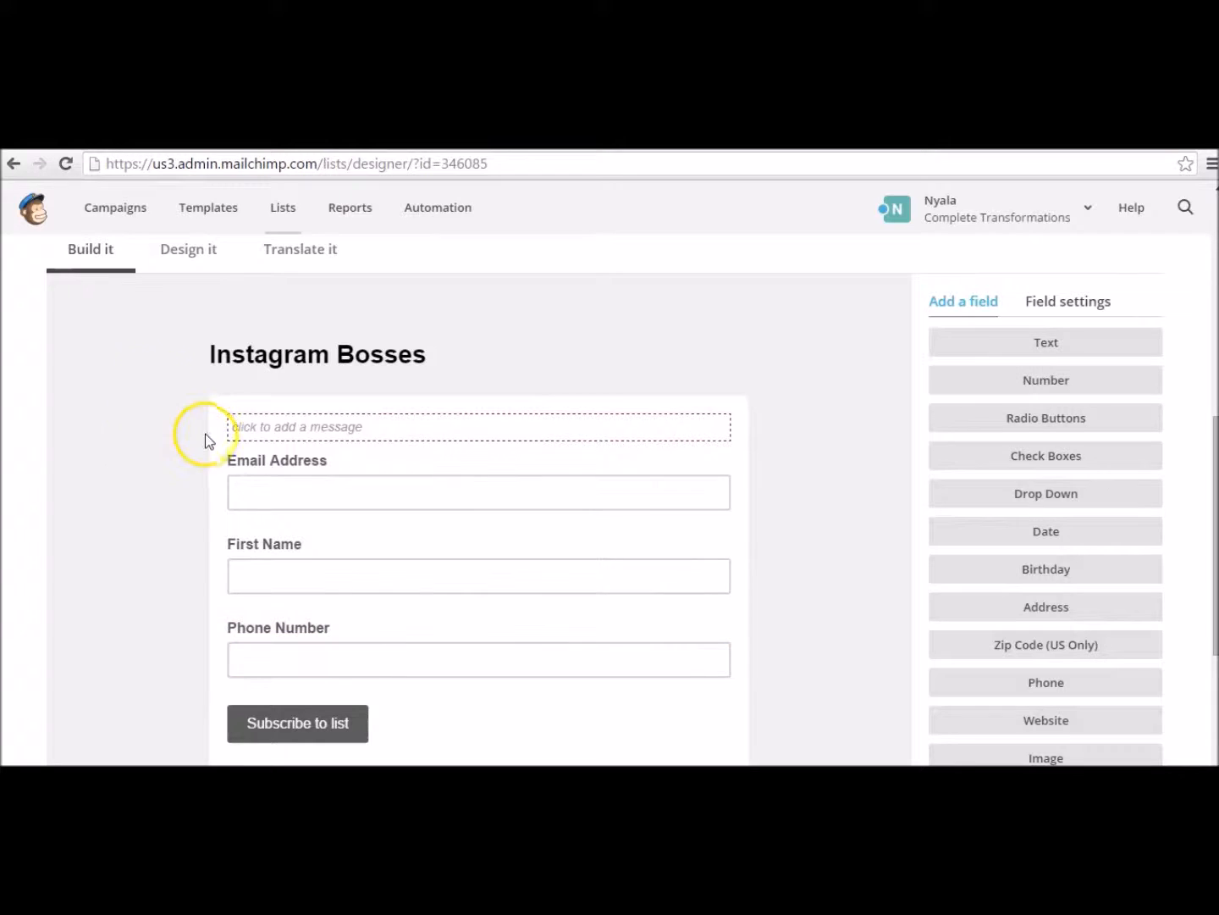
Step: Add the message 'Sign up for your monthly newsletter!' above the fields, correcting typos
click(394, 432)
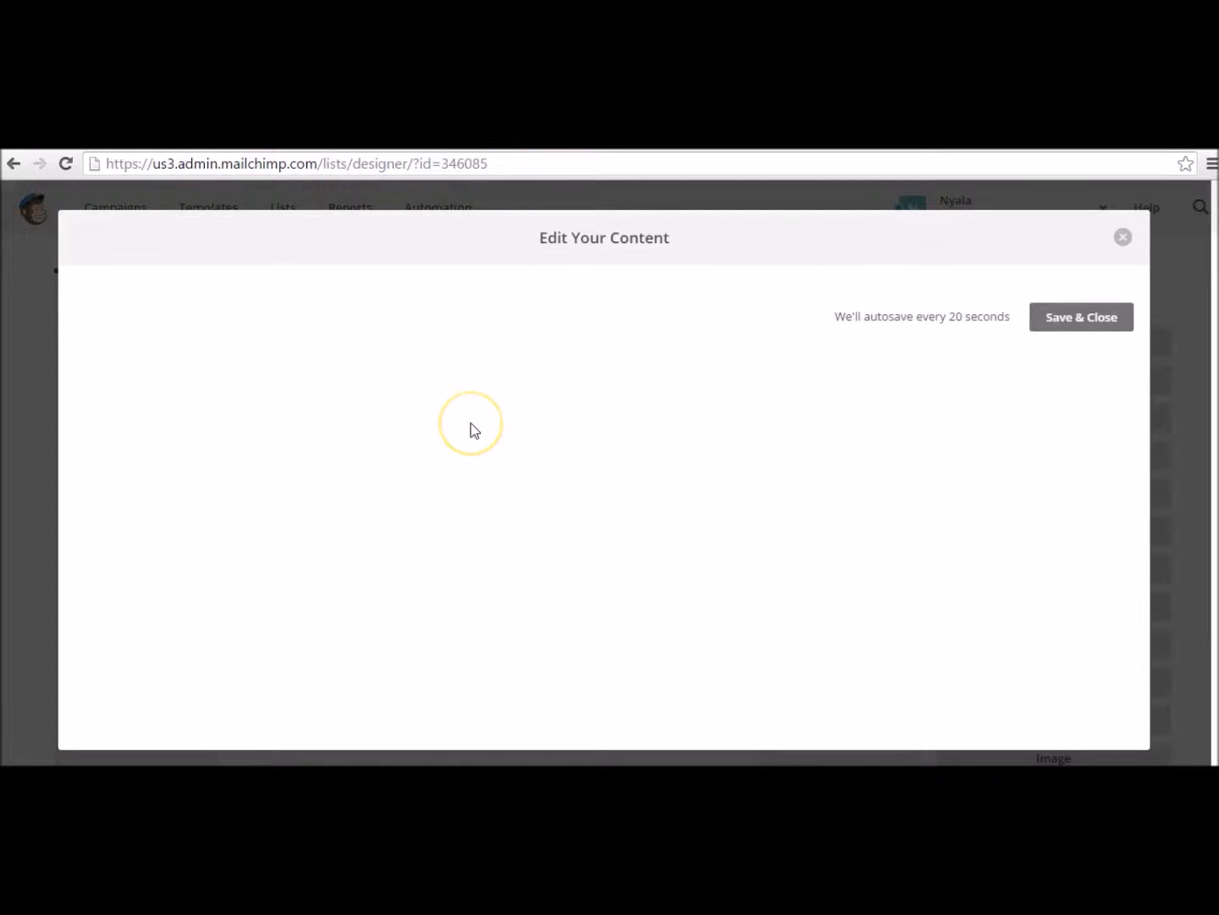
click(423, 471)
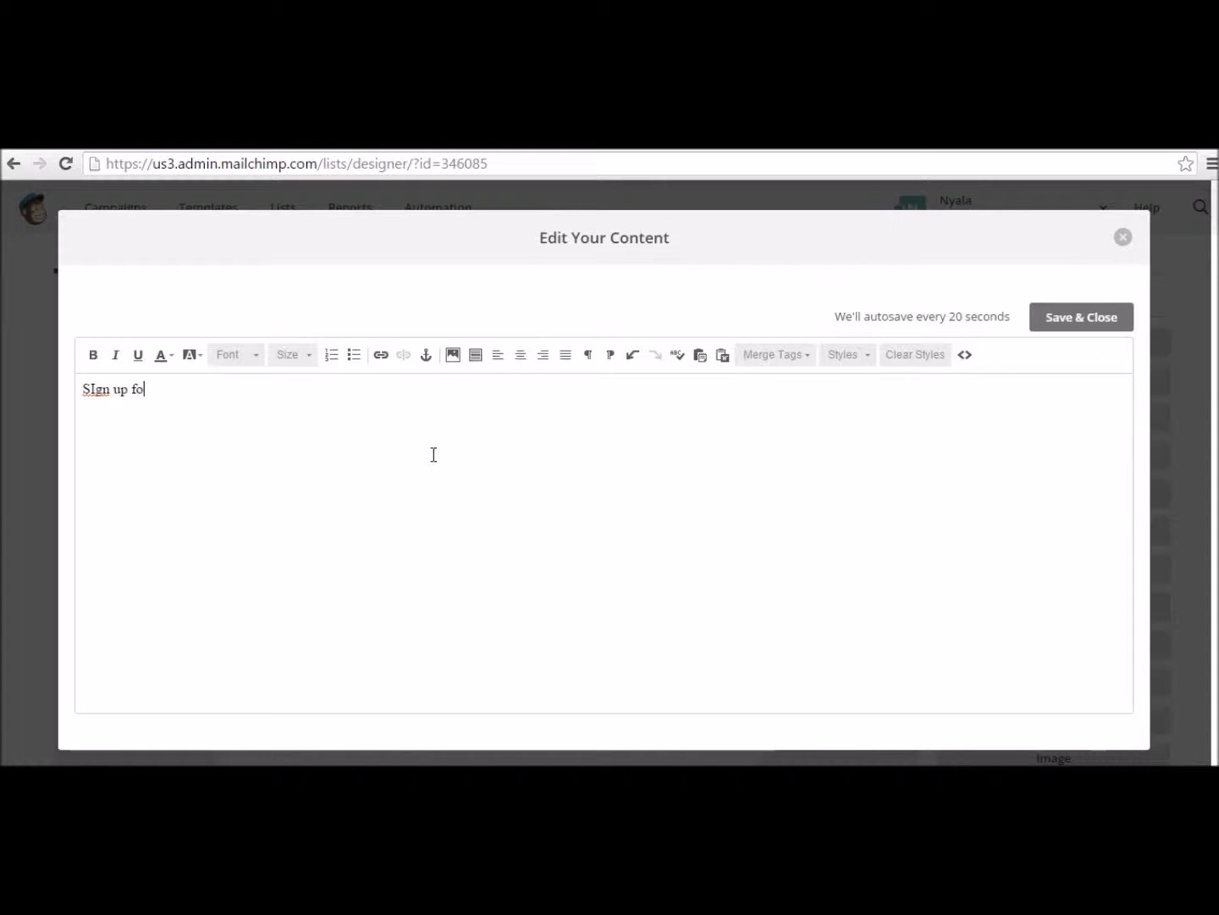
text(SIgn up for your monthly newletter)
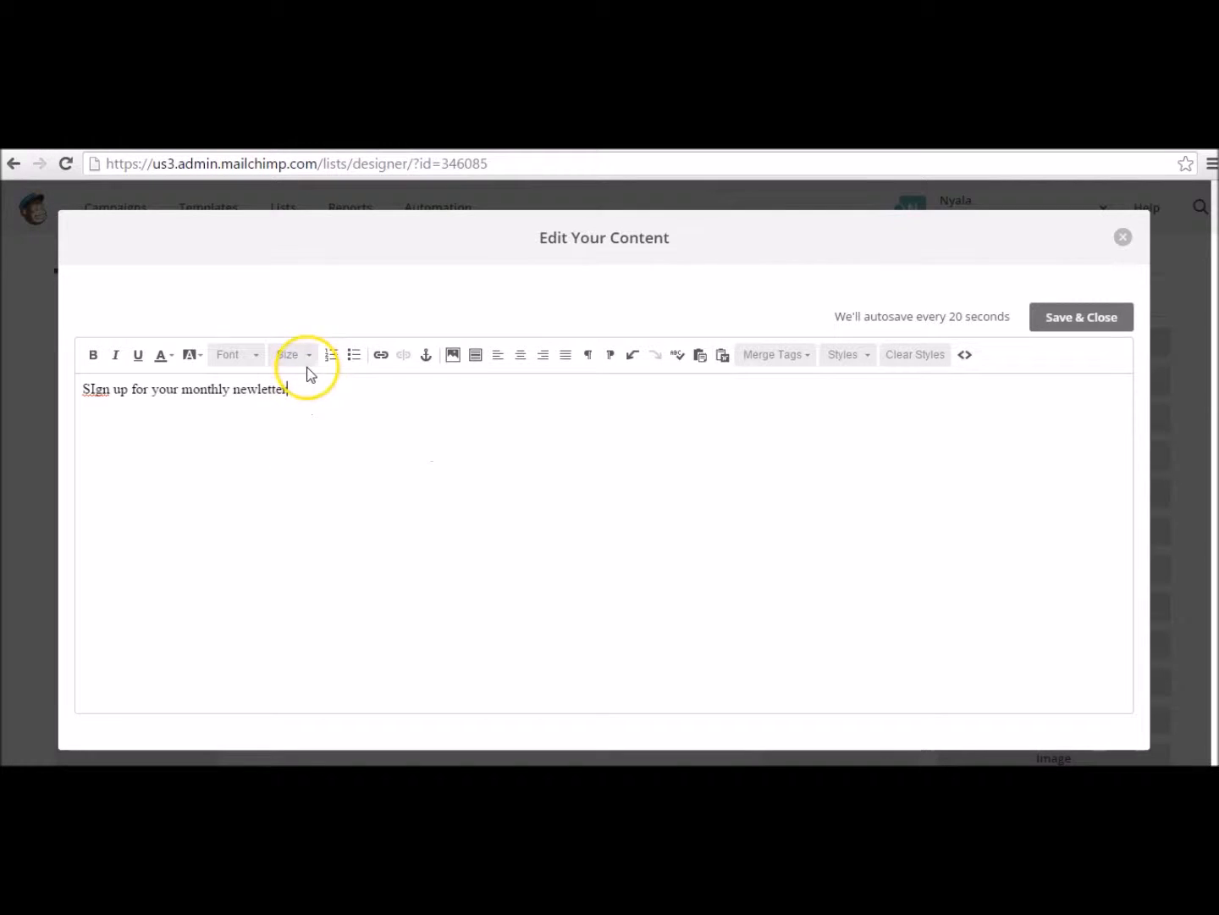
click(256, 392)
text(s)
click(95, 392)
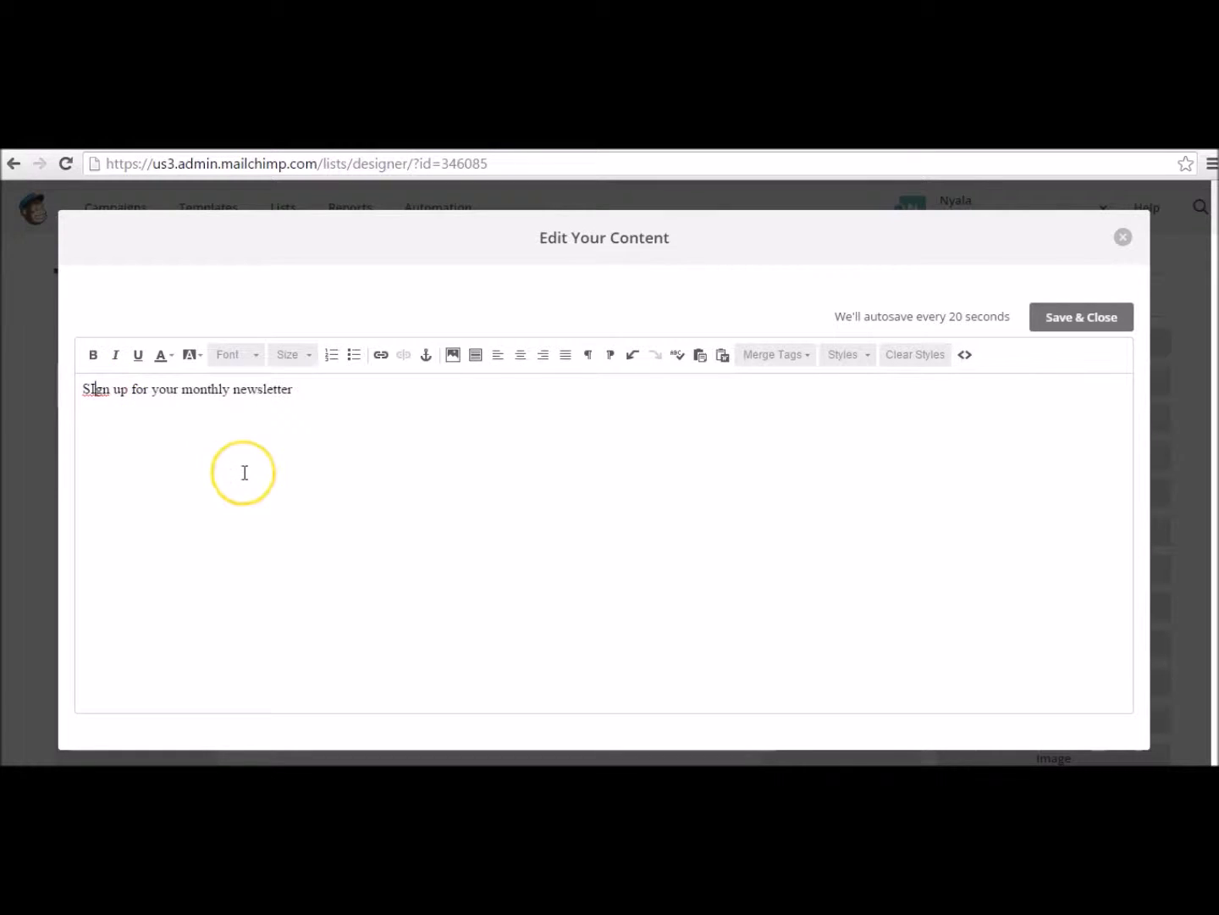
key(BackSpace)
text(i)
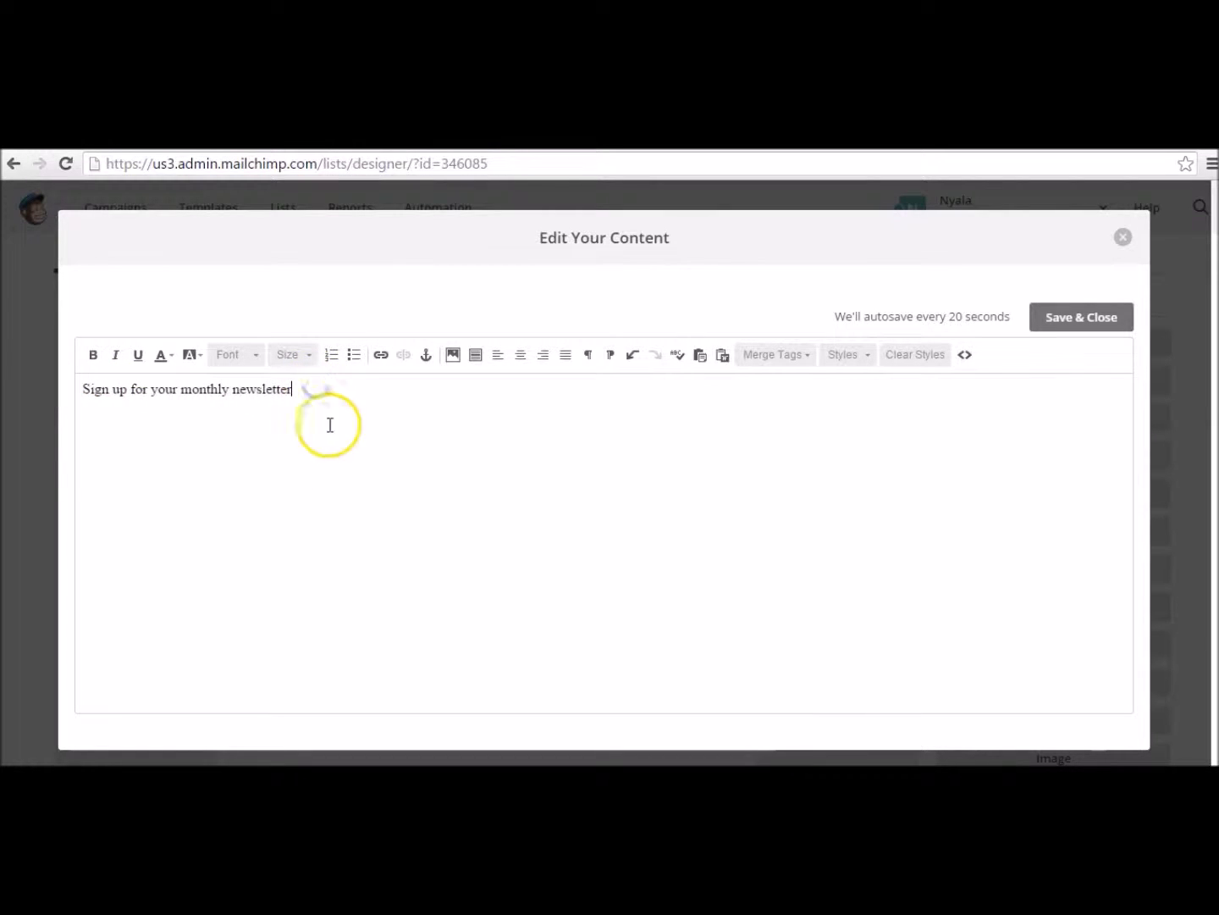
click(1084, 319)
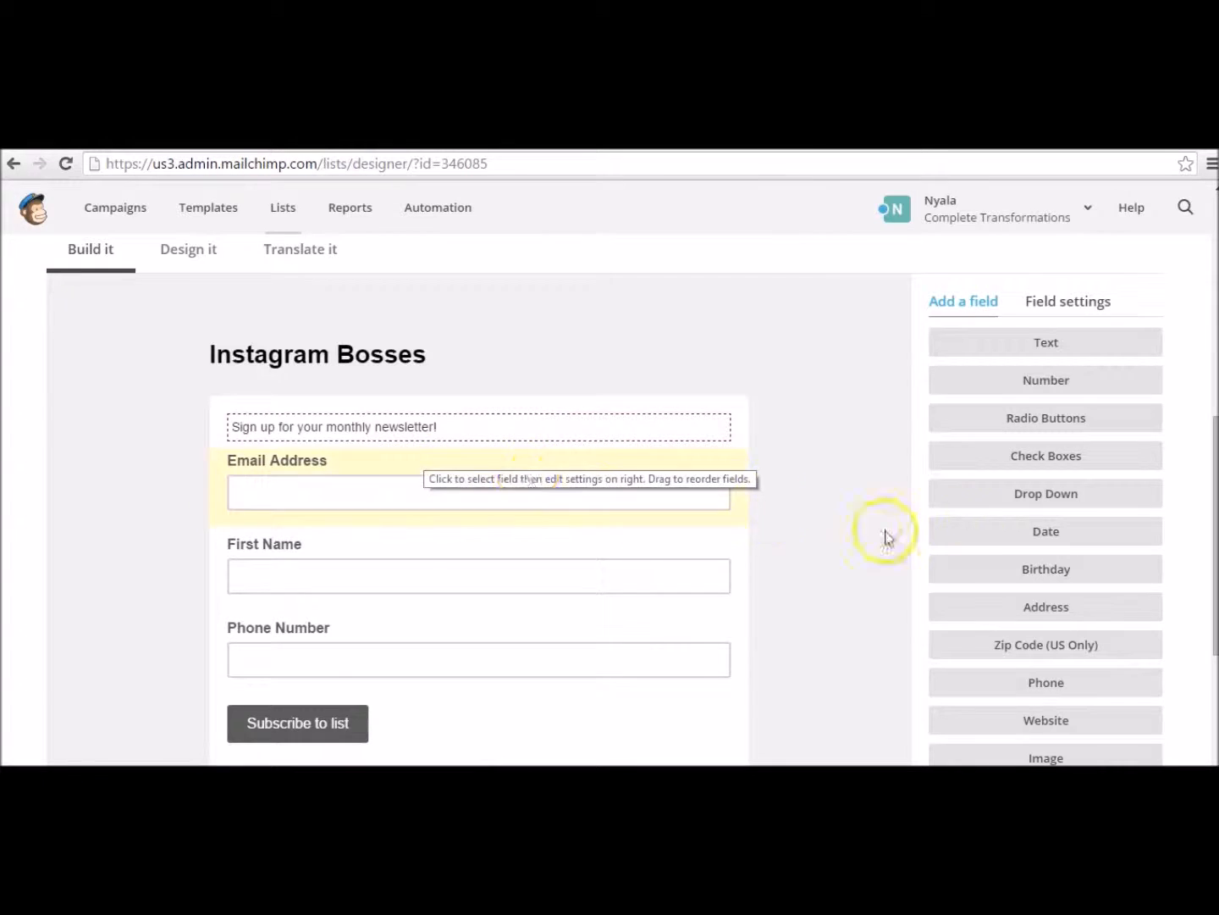
Step: In Design it, change the Page background colour from #eeeeee to pink #c820a6
scroll(892, 516, down, 1)
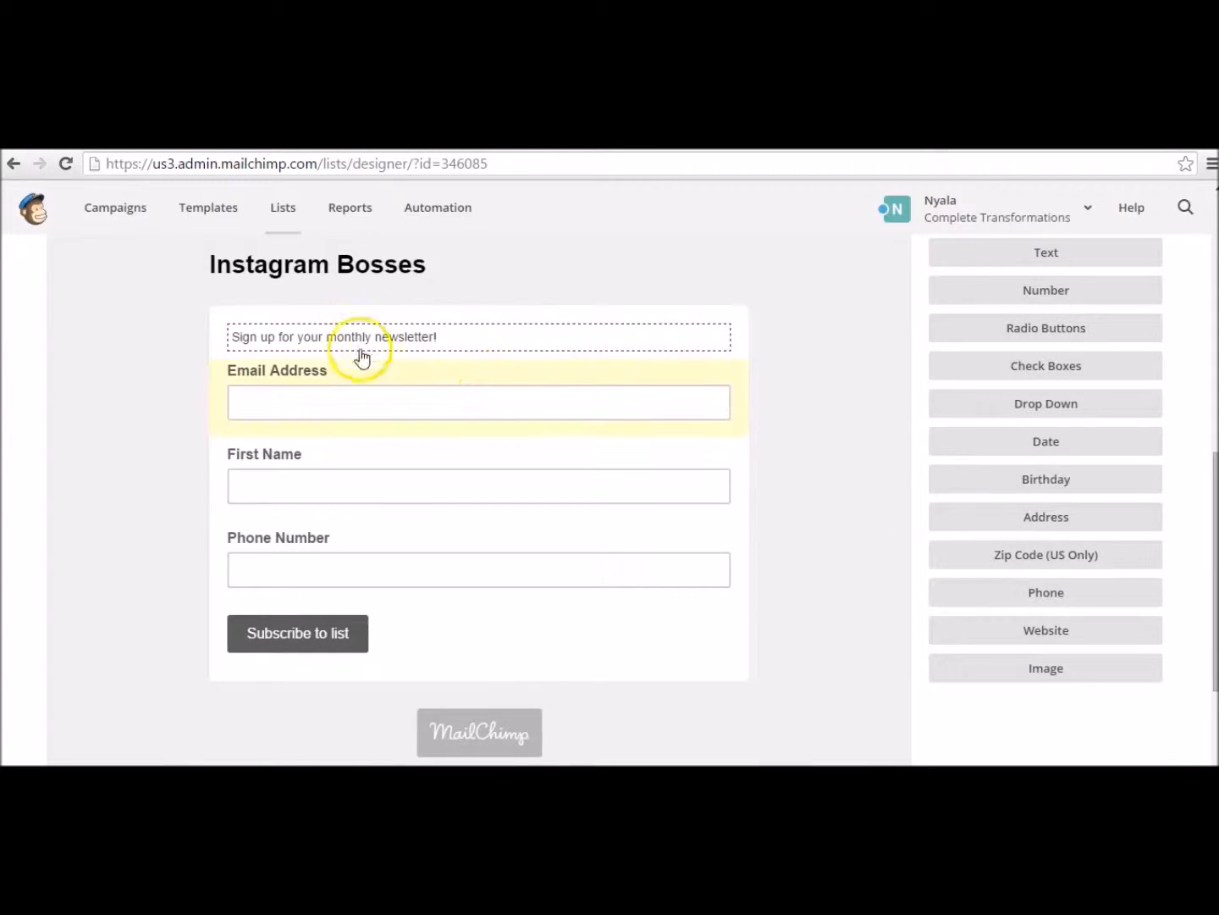
scroll(764, 465, up, 1)
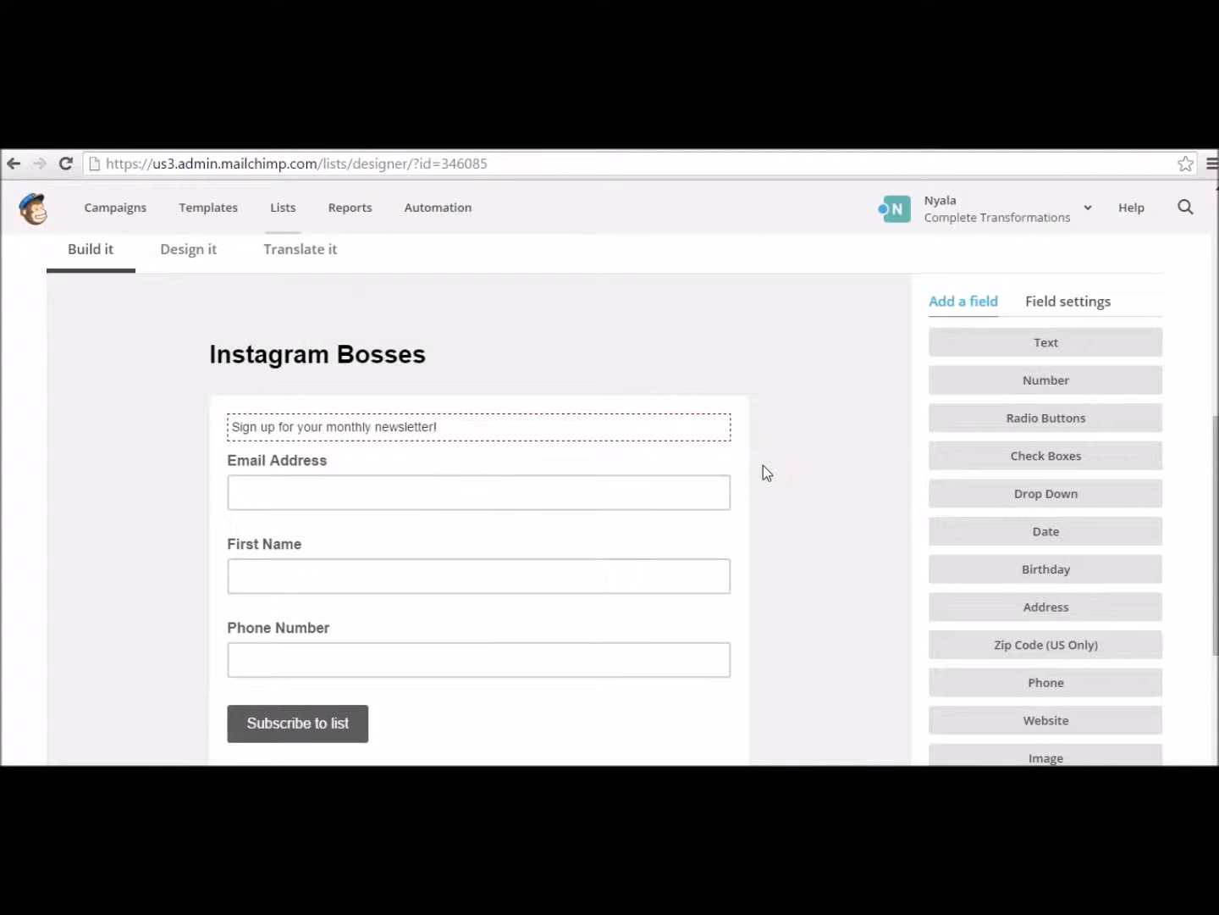
click(195, 255)
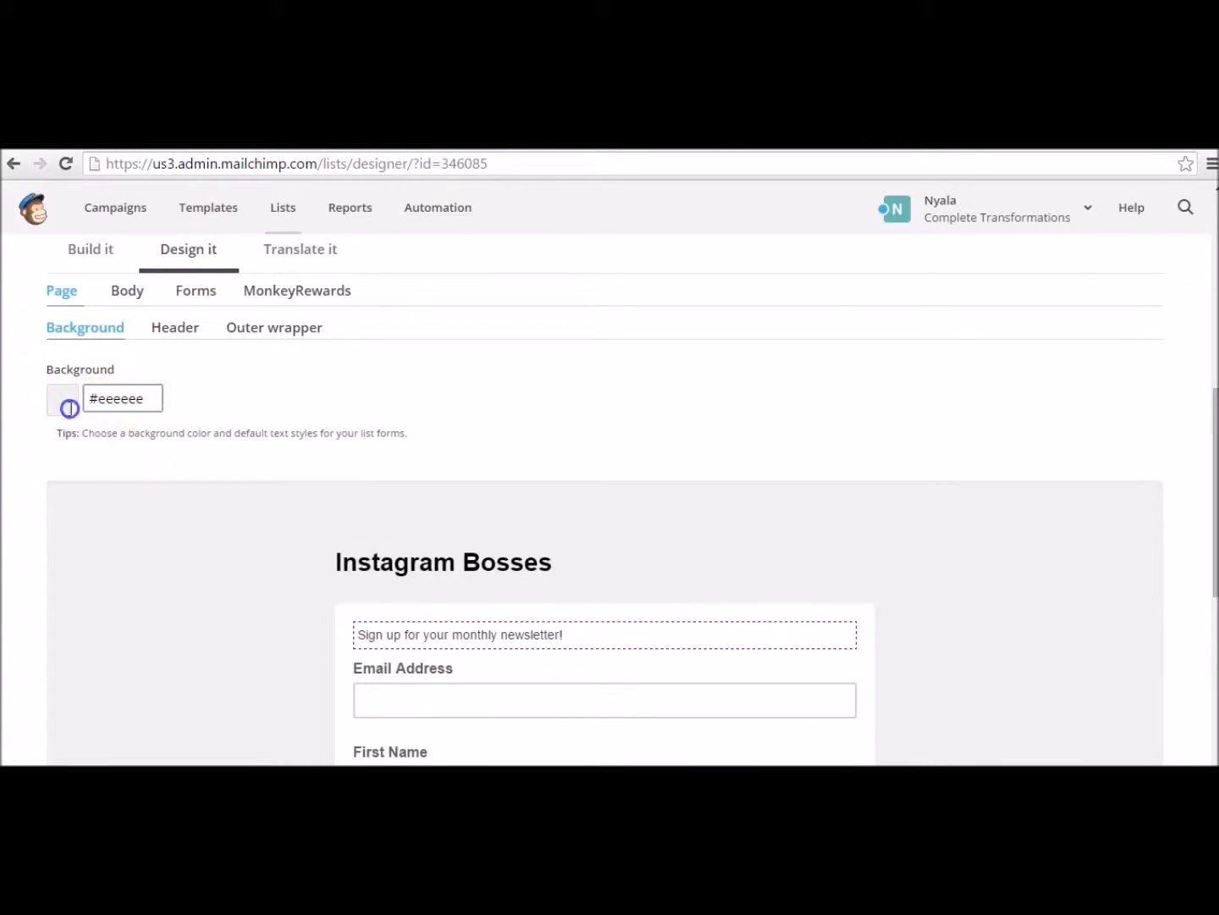
click(61, 403)
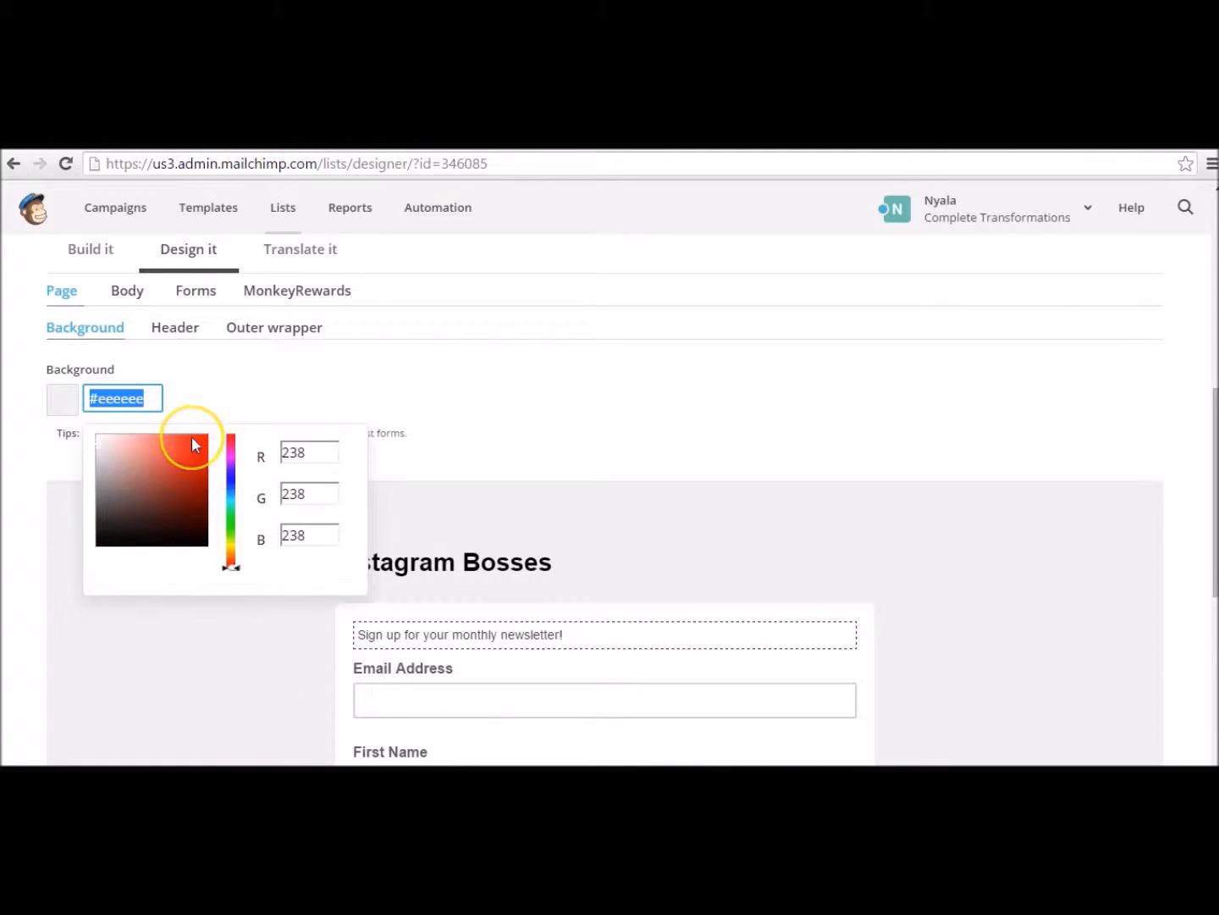
text(#c8)
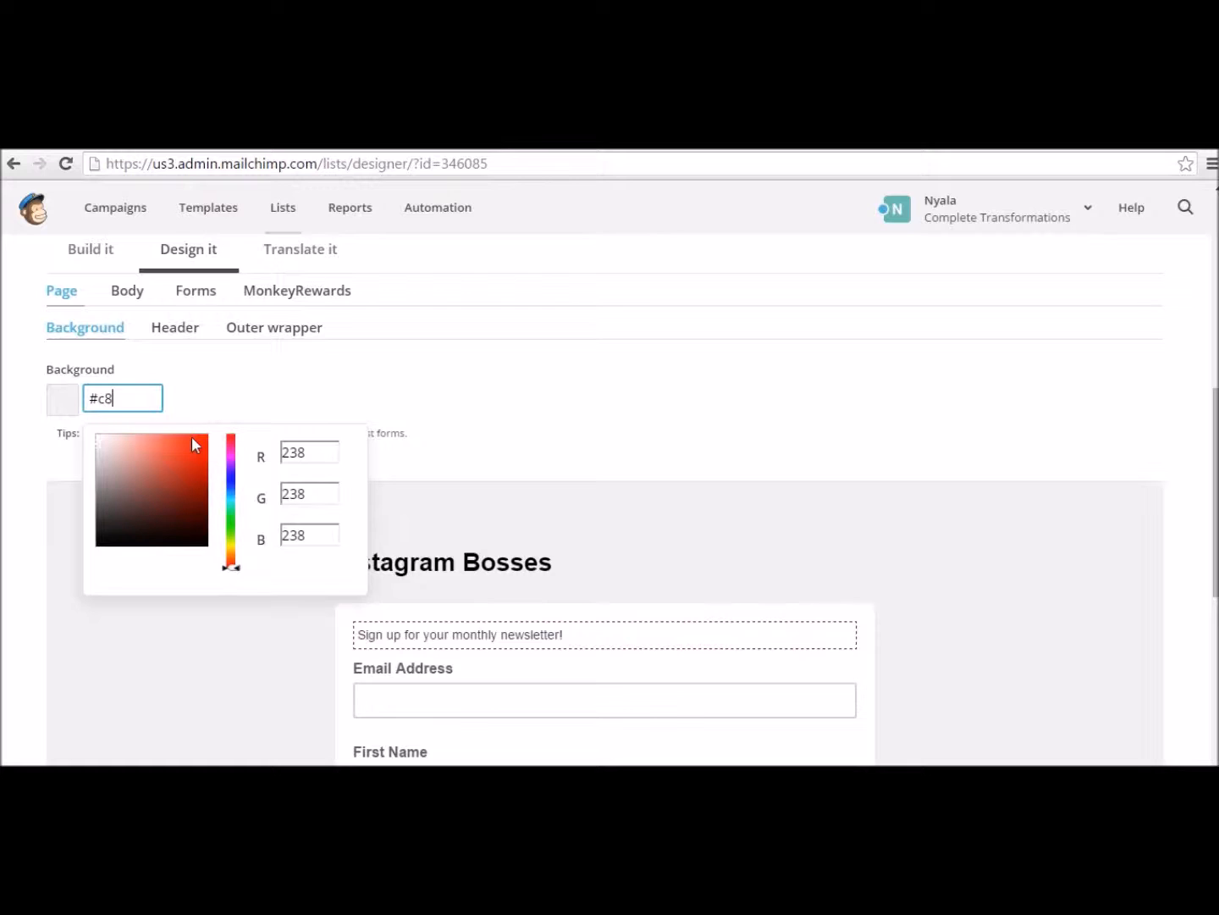
text(200a6)
click(121, 401)
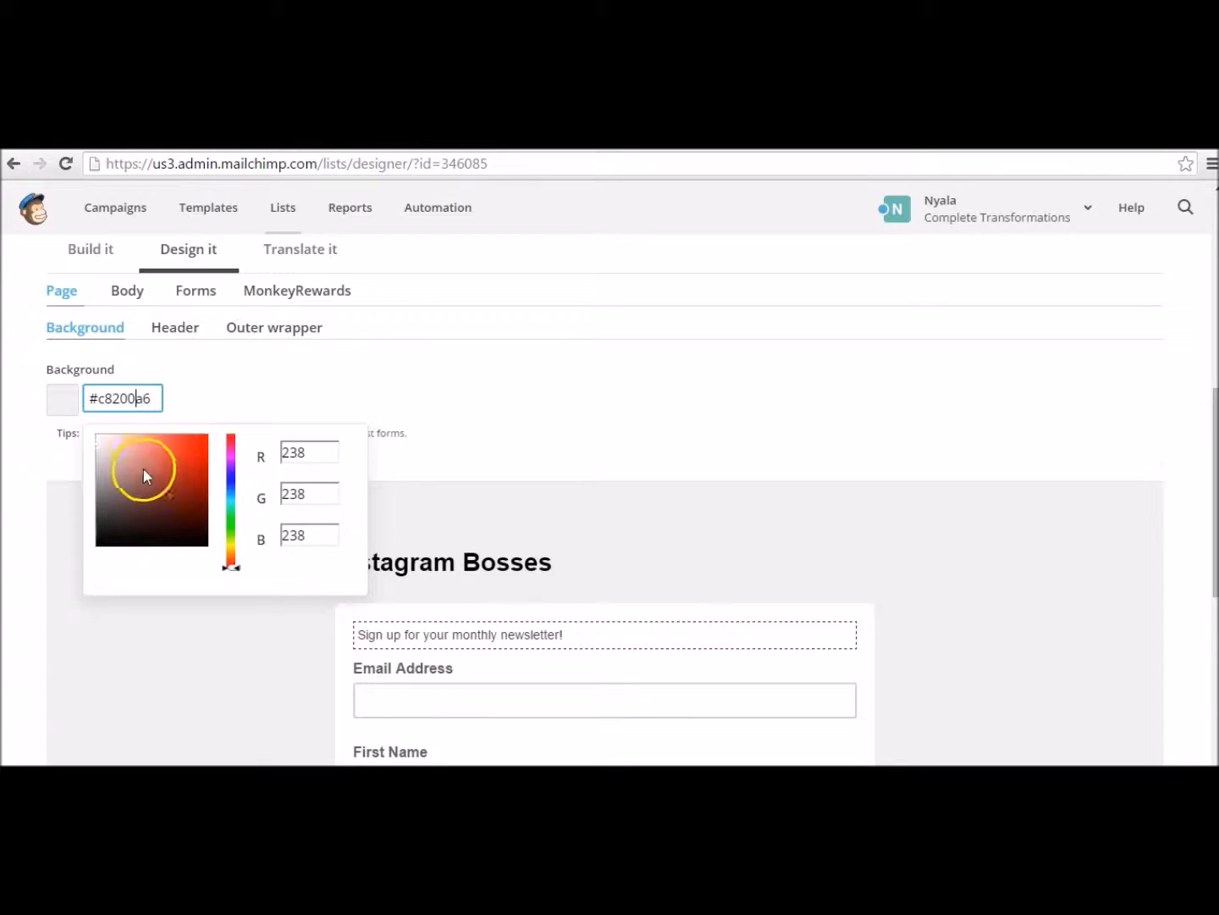
key(BackSpace)
click(144, 405)
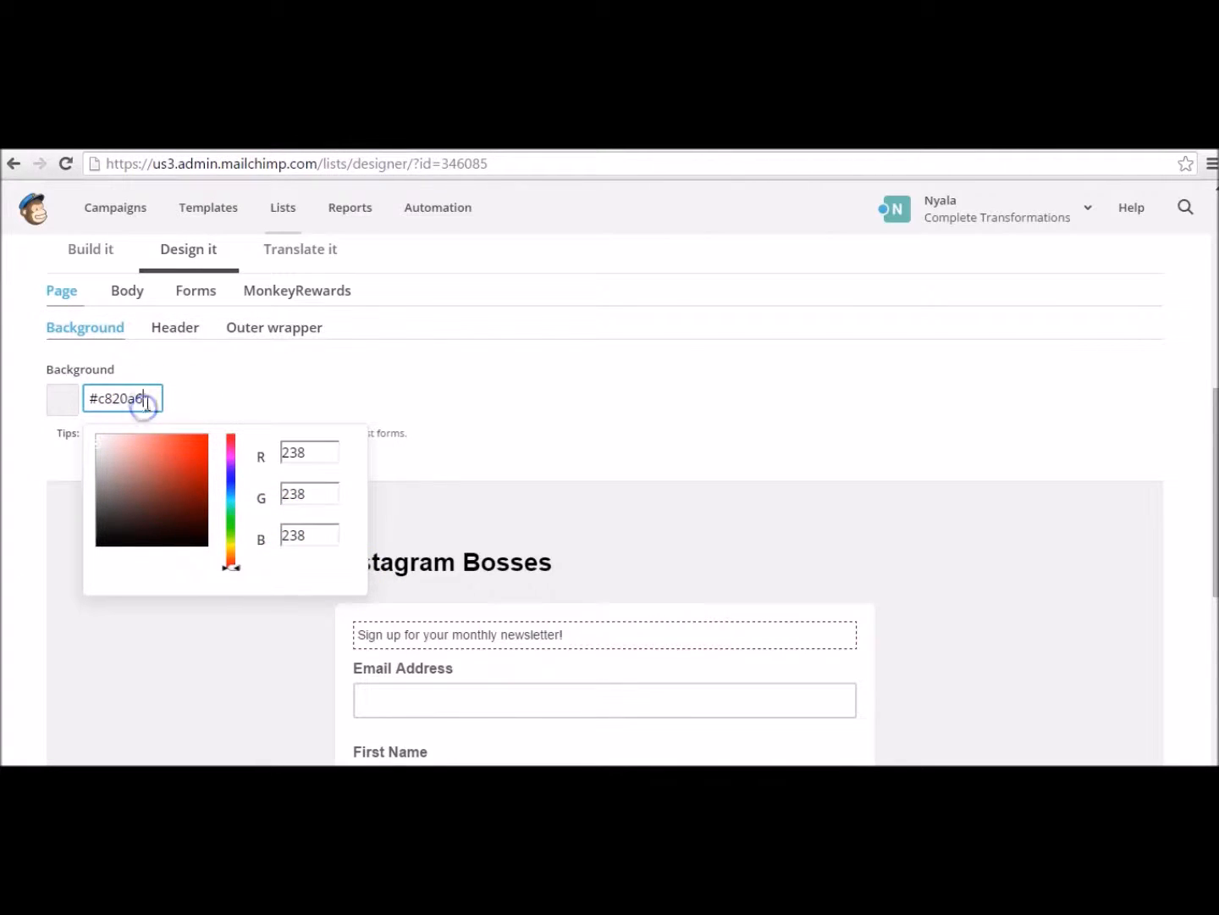
click(101, 442)
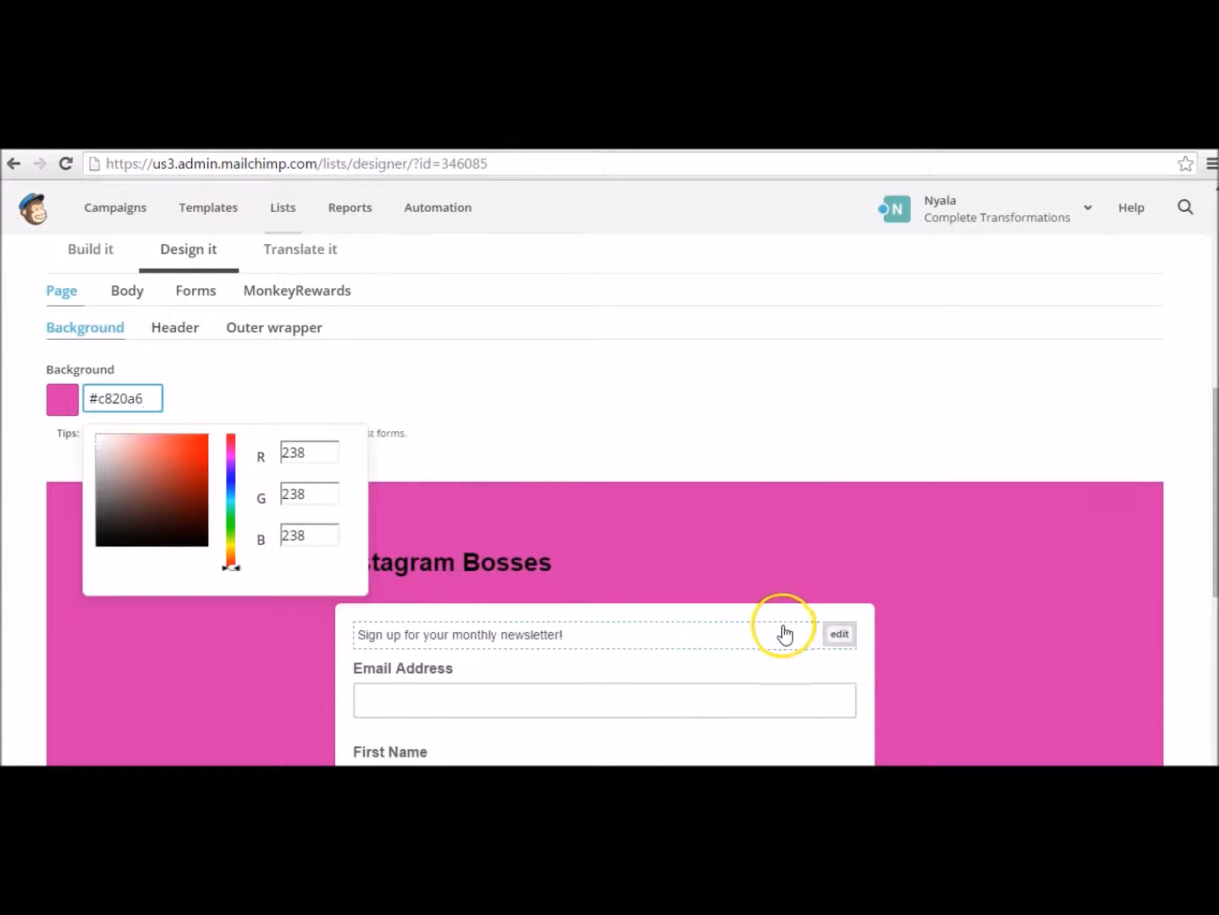
scroll(1145, 696, down, 2)
click(1105, 682)
scroll(1105, 682, down, 4)
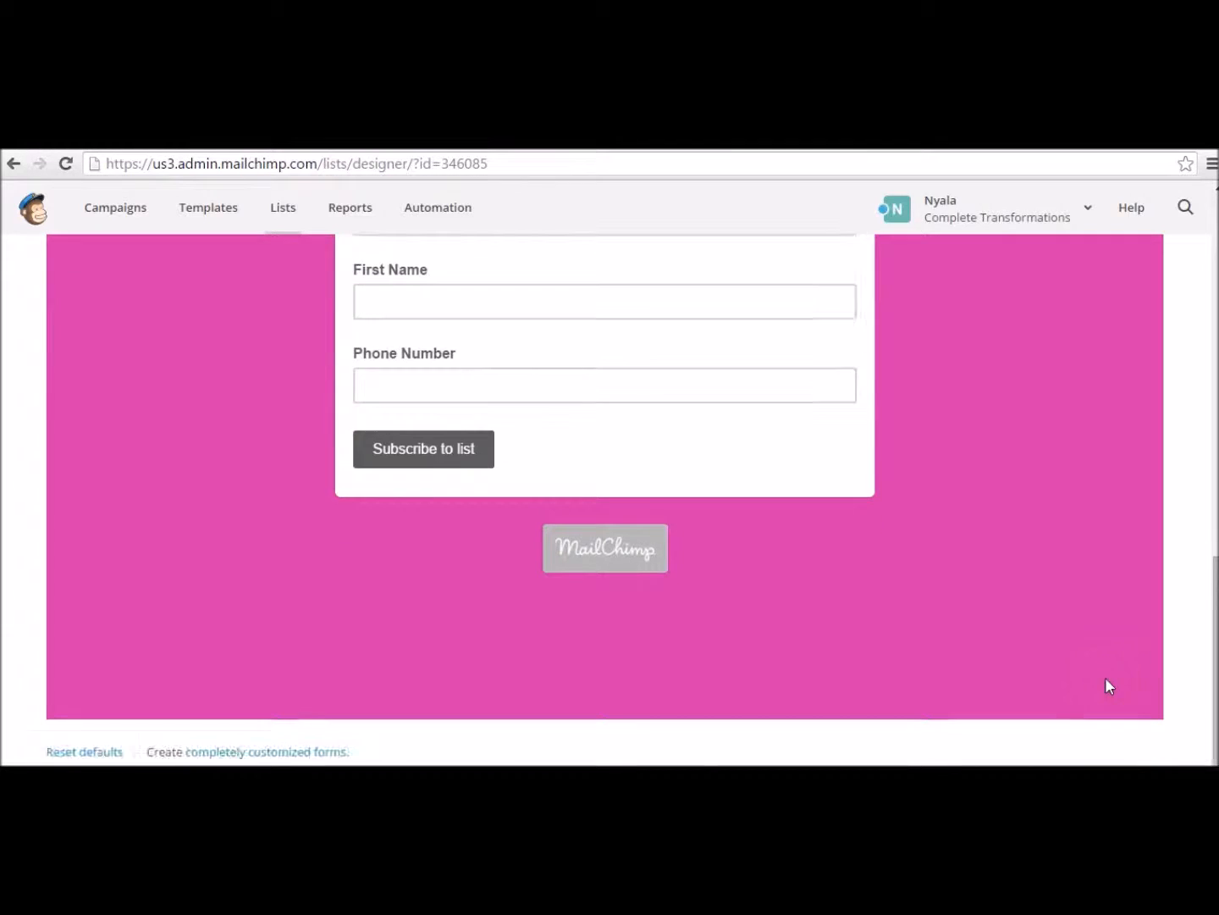
click(1071, 678)
scroll(1069, 677, up, 6)
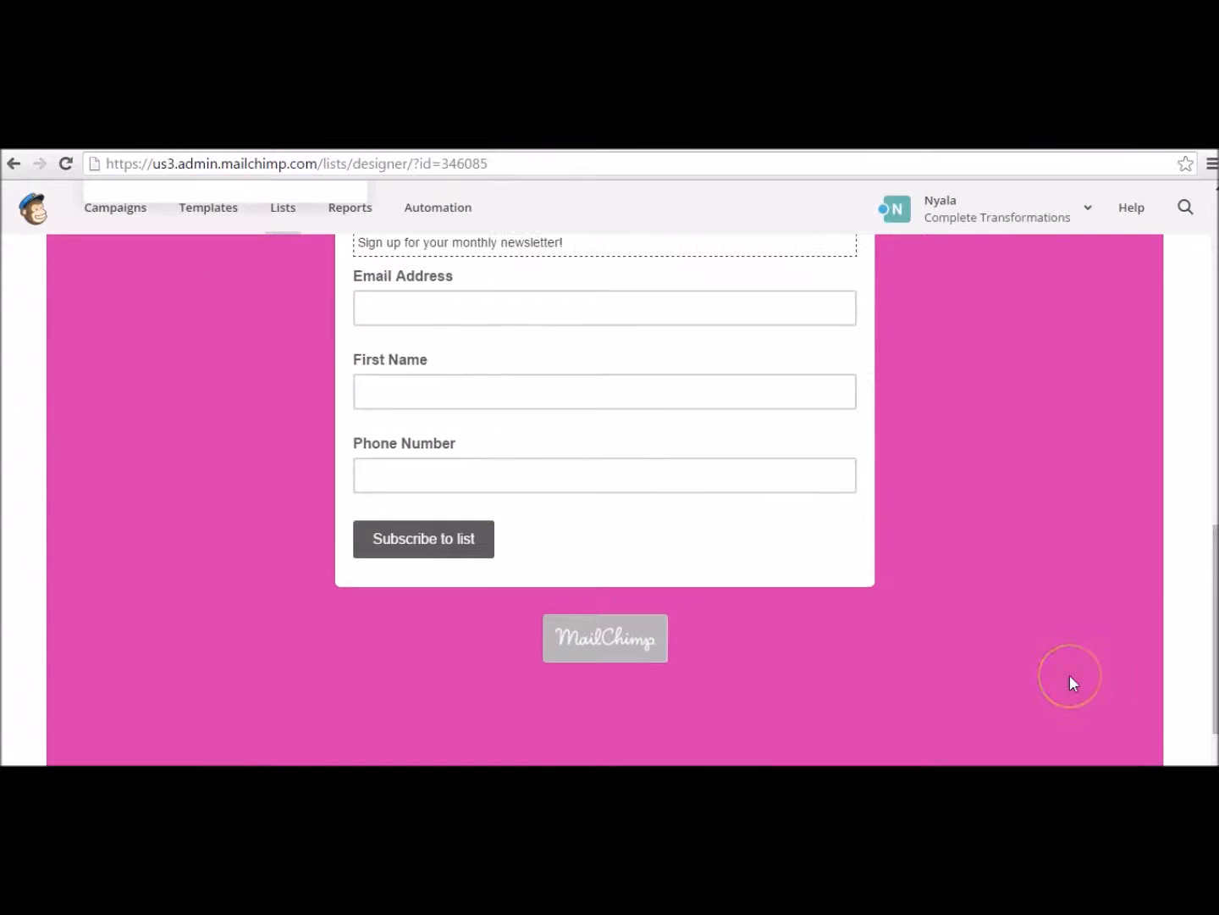
scroll(1070, 675, up, 6)
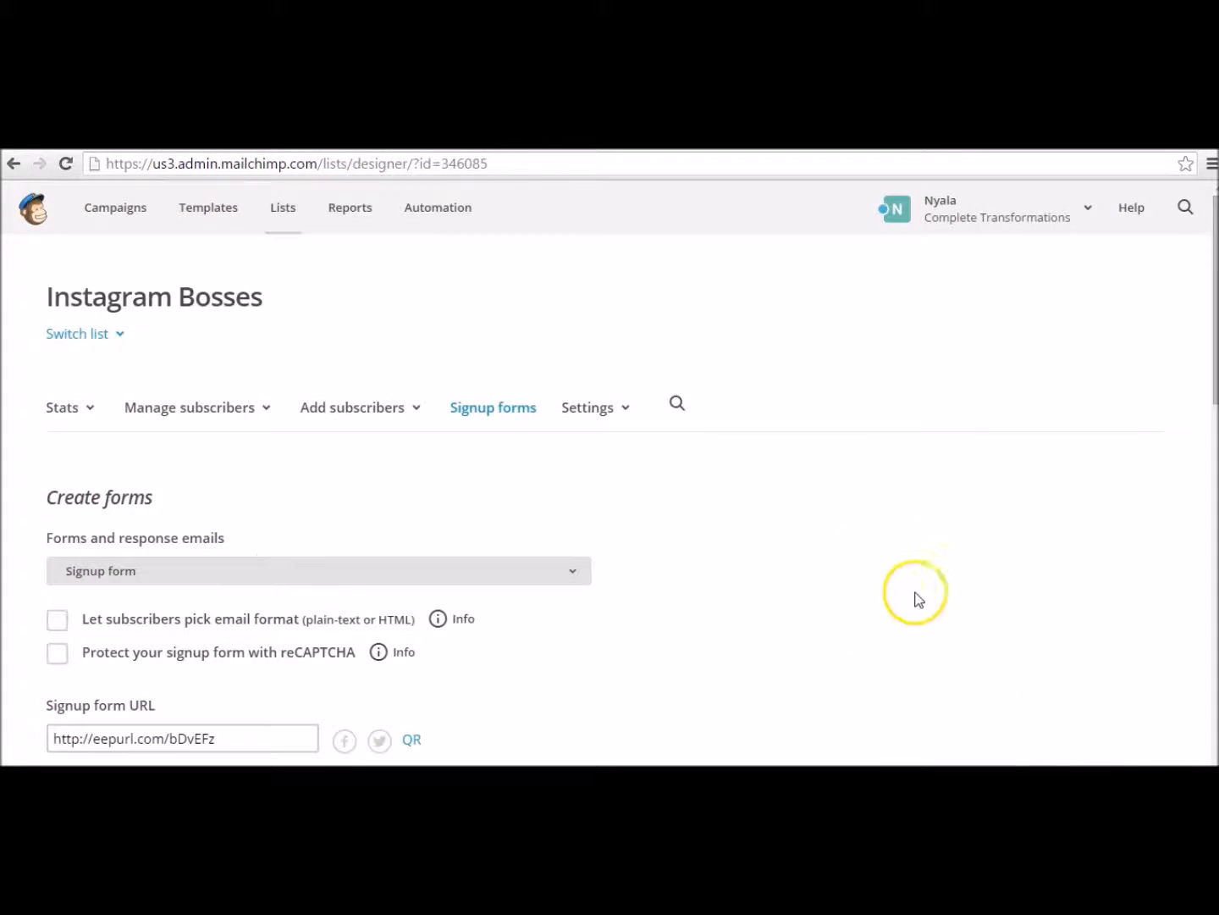
scroll(849, 535, down, 1)
scroll(847, 529, down, 5)
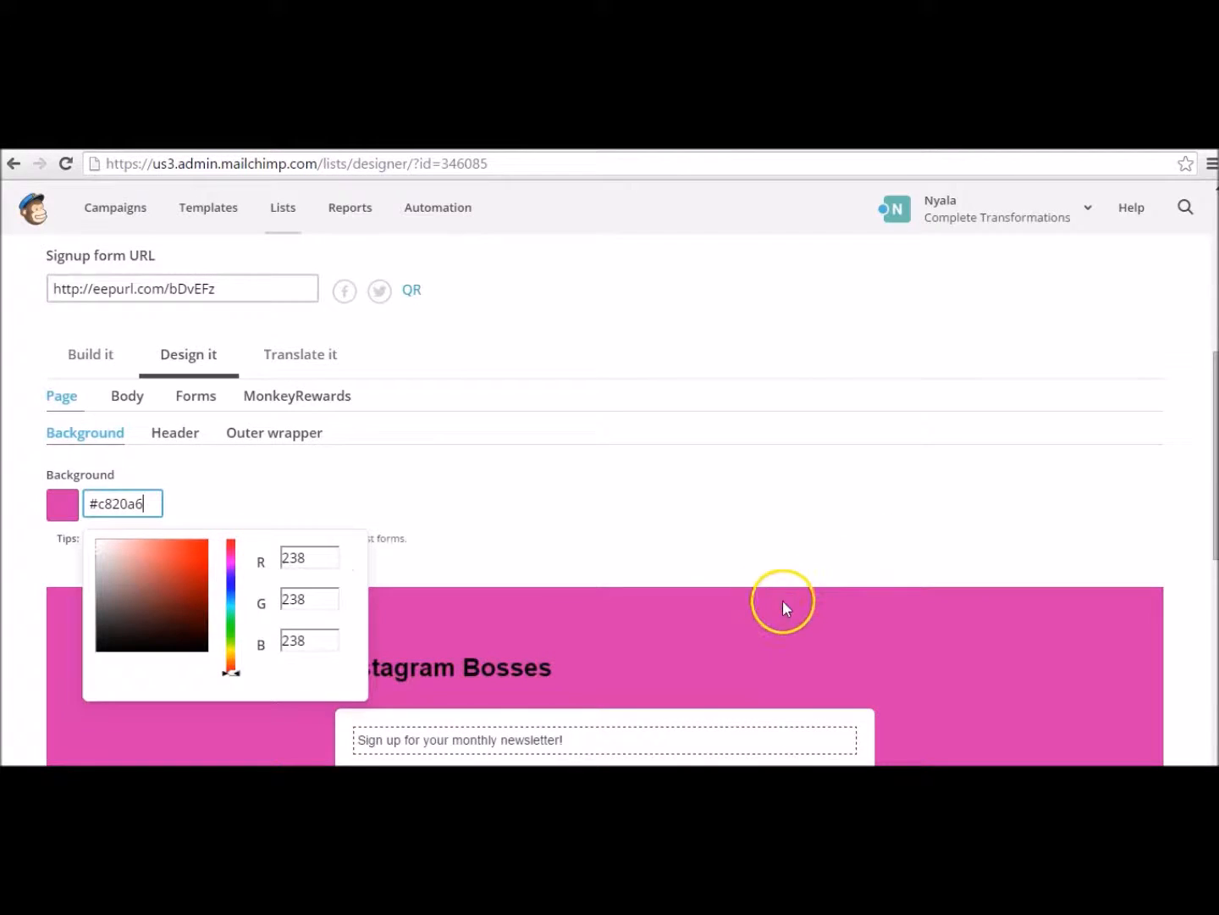
scroll(1016, 616, down, 3)
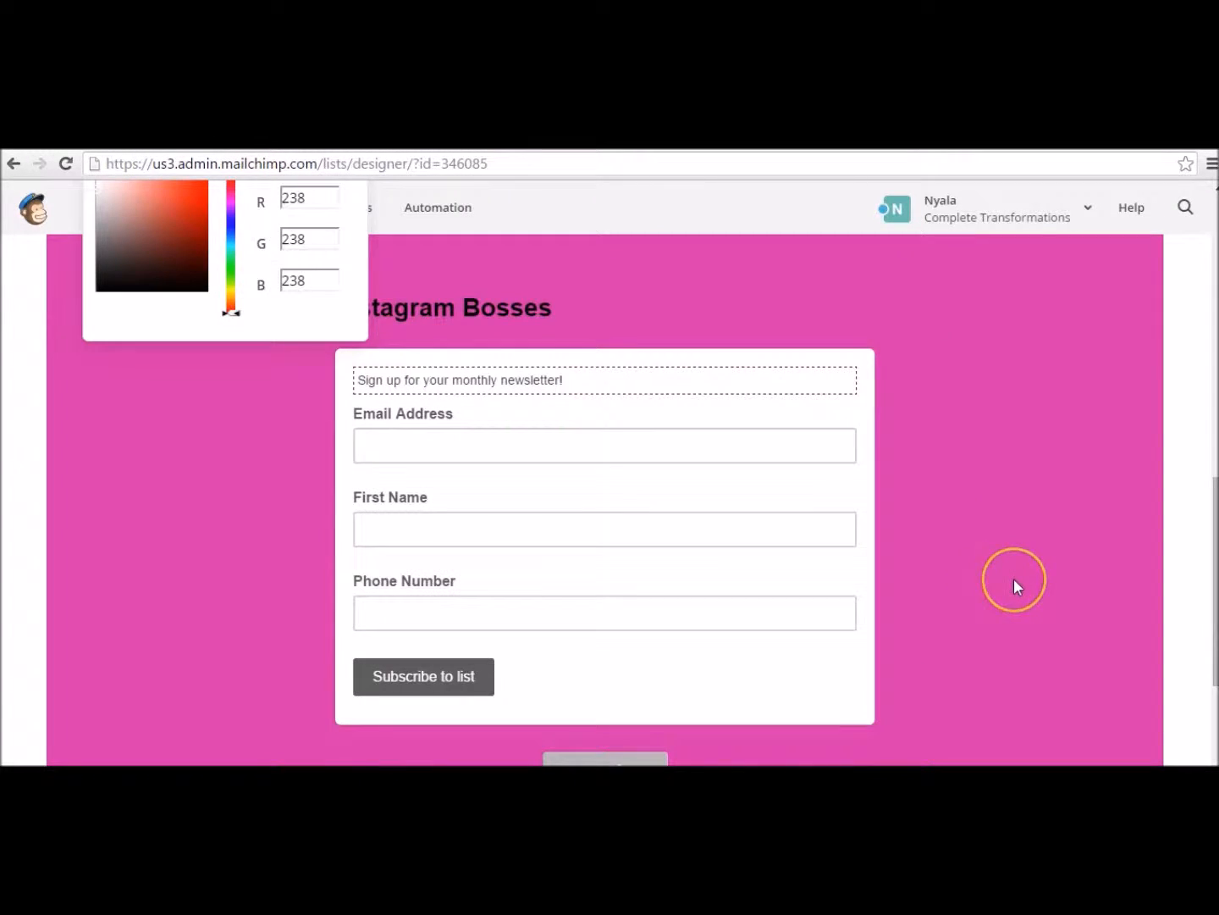